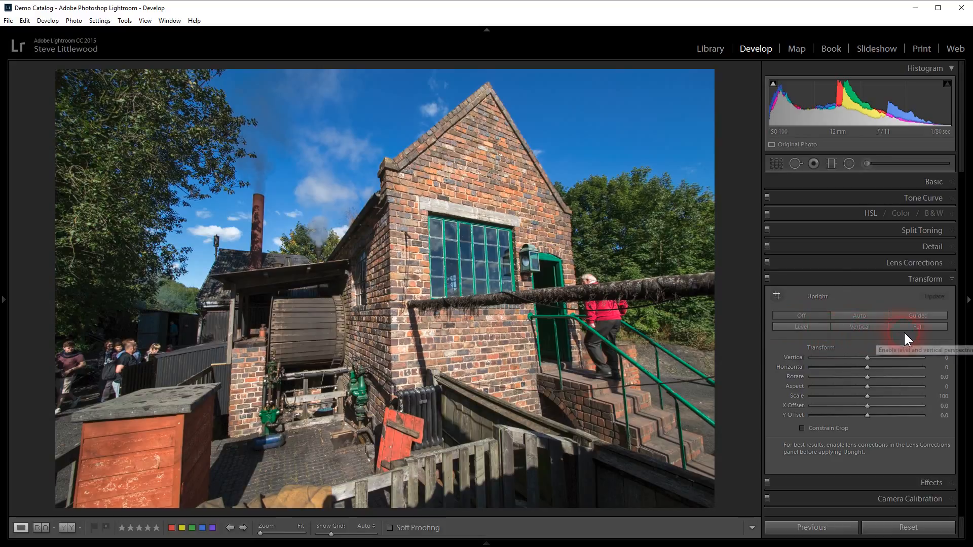
Step: Try the Auto Upright correction on the brick building photo twice, turning Upright off after each preview
left_click(859, 315)
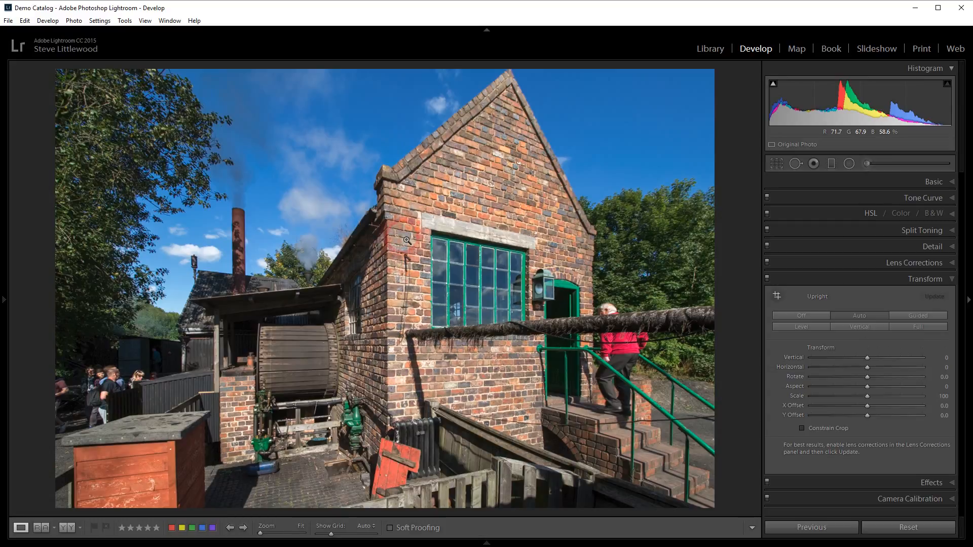
left_click(563, 369)
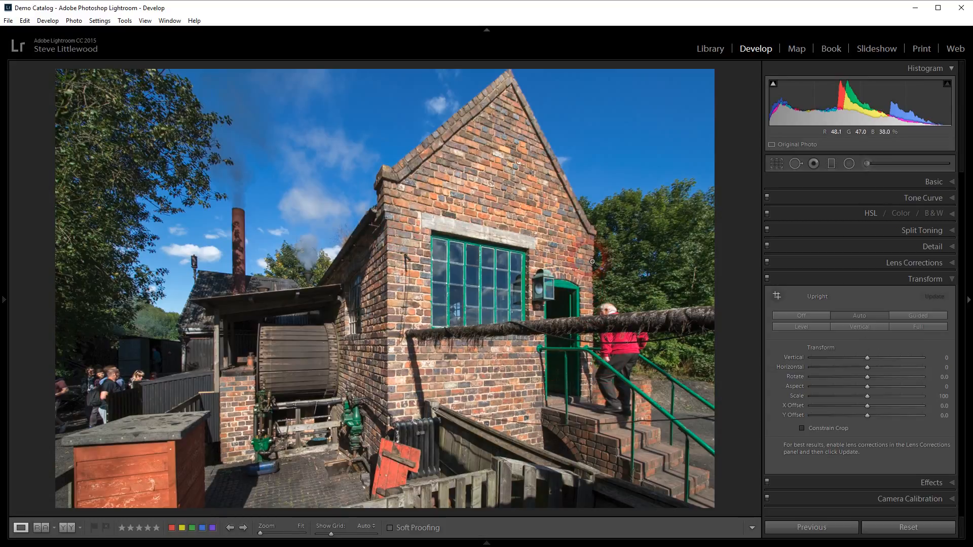
left_click(795, 316)
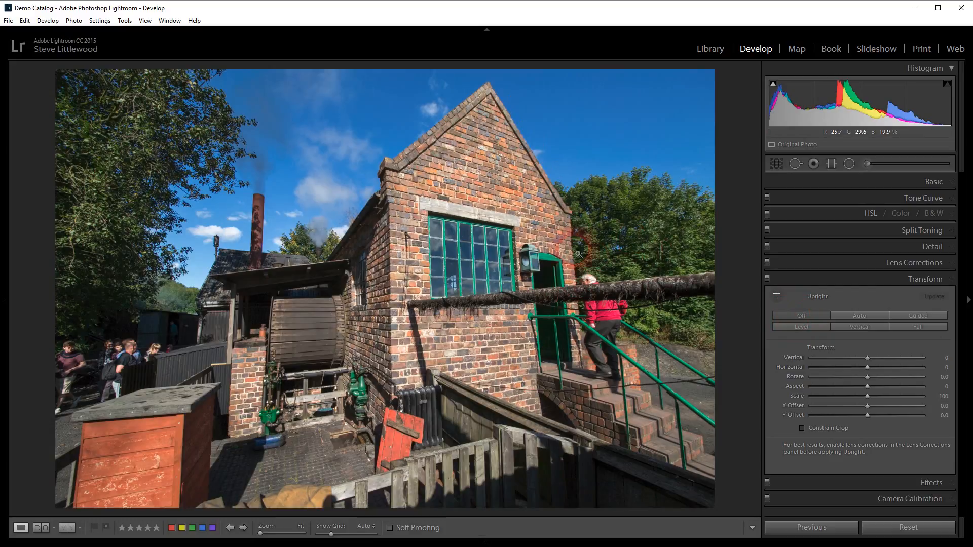
left_click(865, 317)
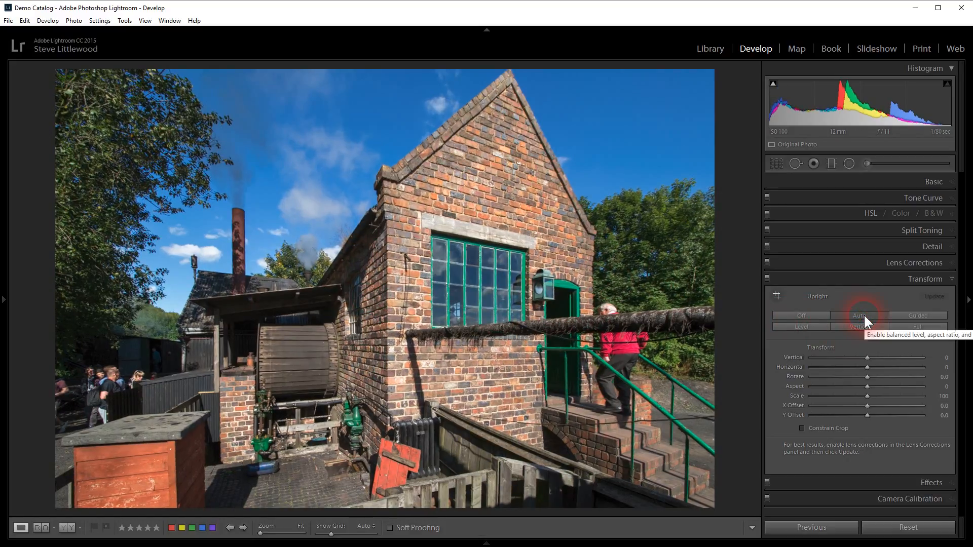
left_click(804, 316)
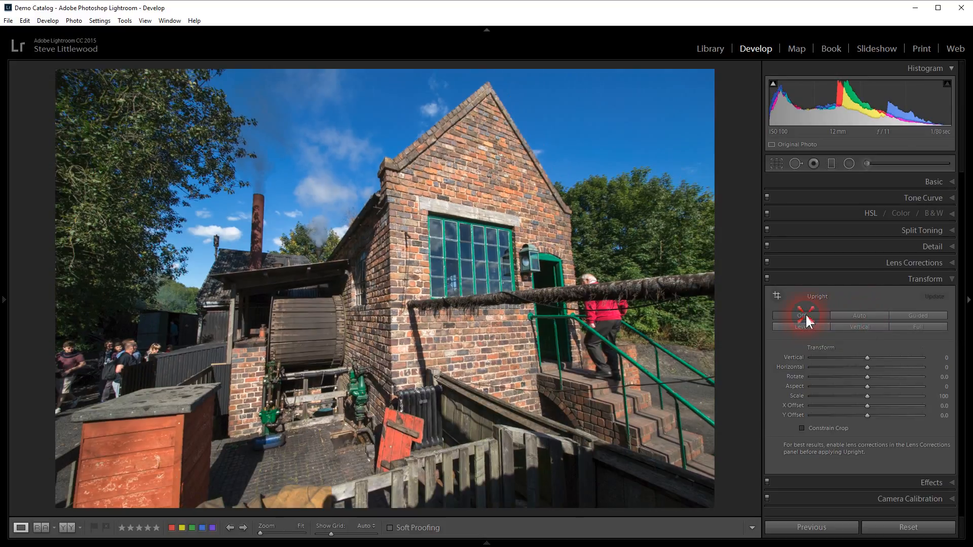
Step: Preview the Level and Vertical Upright corrections in turn, turning Upright off after each one
left_click(804, 327)
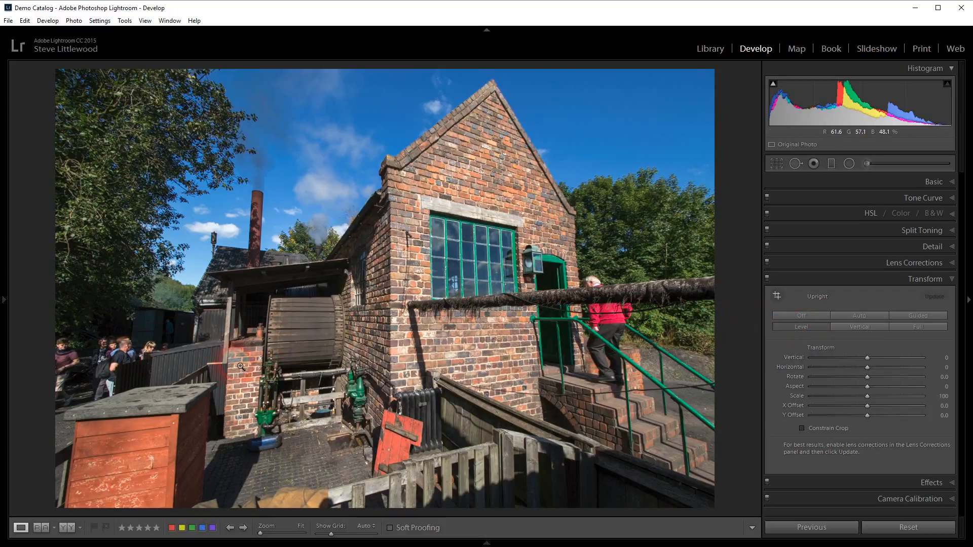
left_click(810, 315)
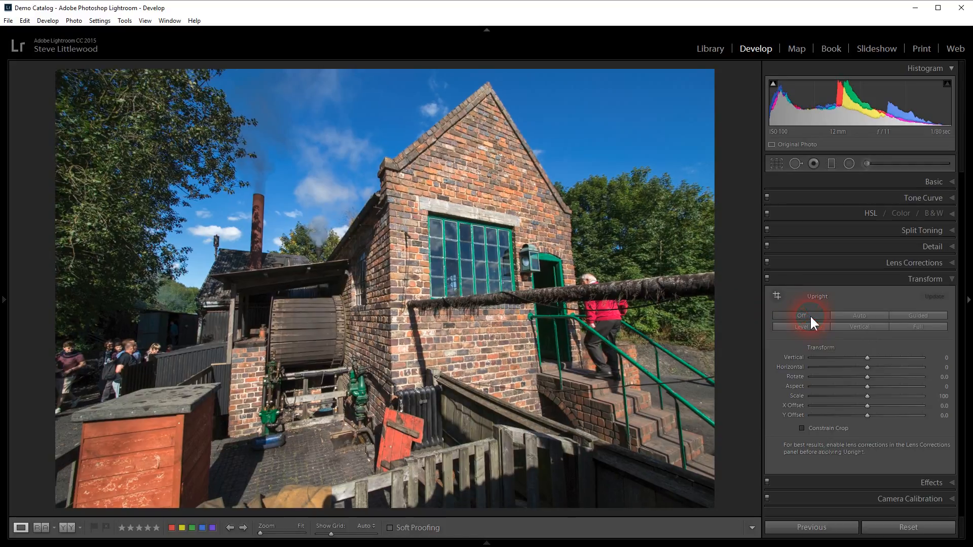
left_click(853, 324)
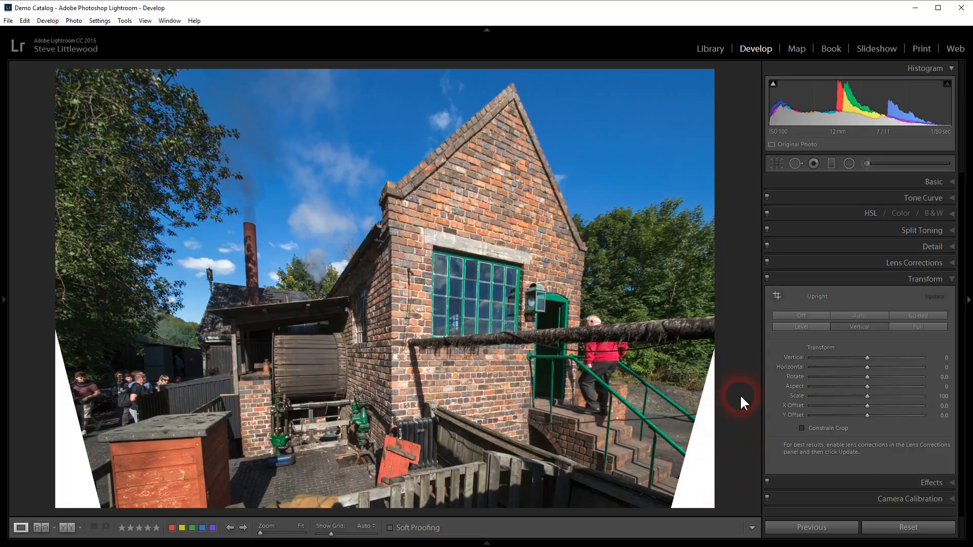
left_click(807, 314)
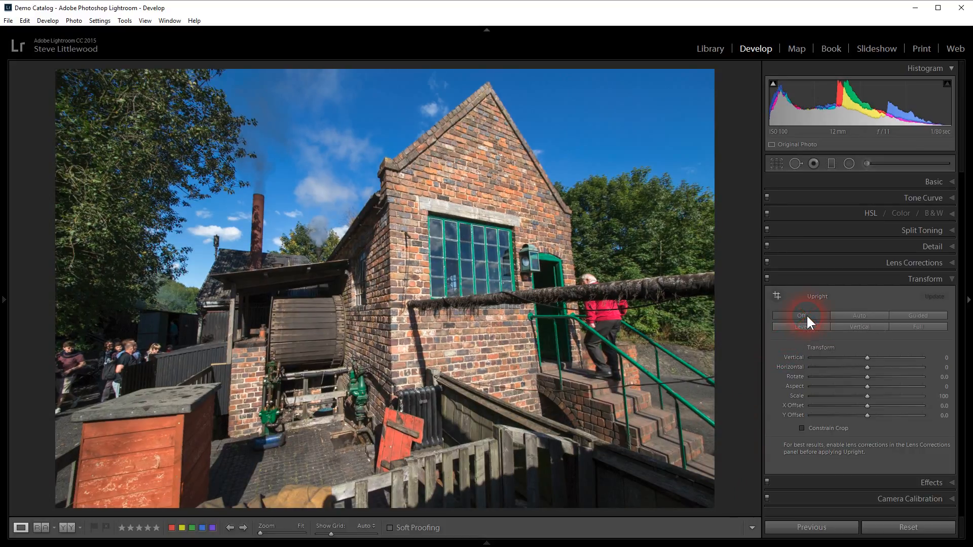
Step: Preview the Full Upright correction on the photo and turn Upright off again
left_click(903, 328)
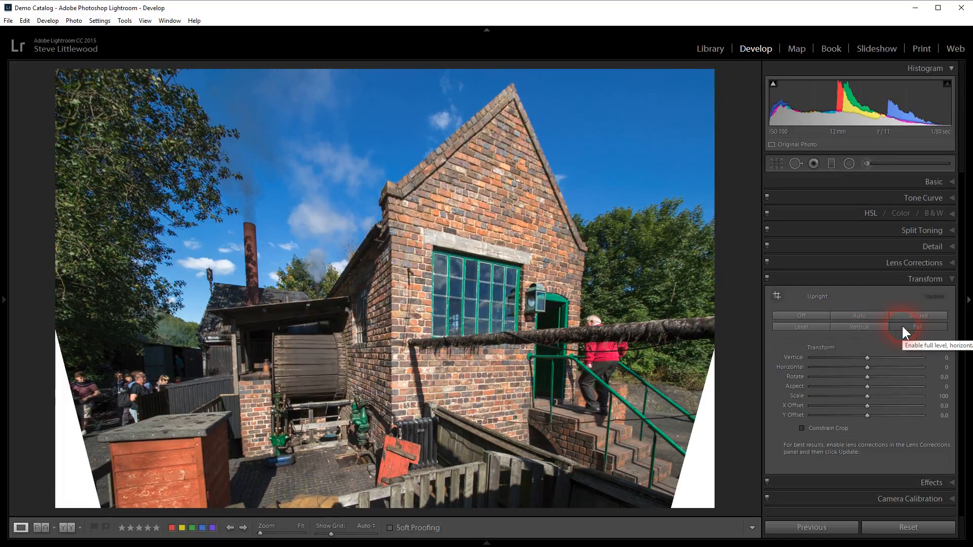
left_click(796, 314)
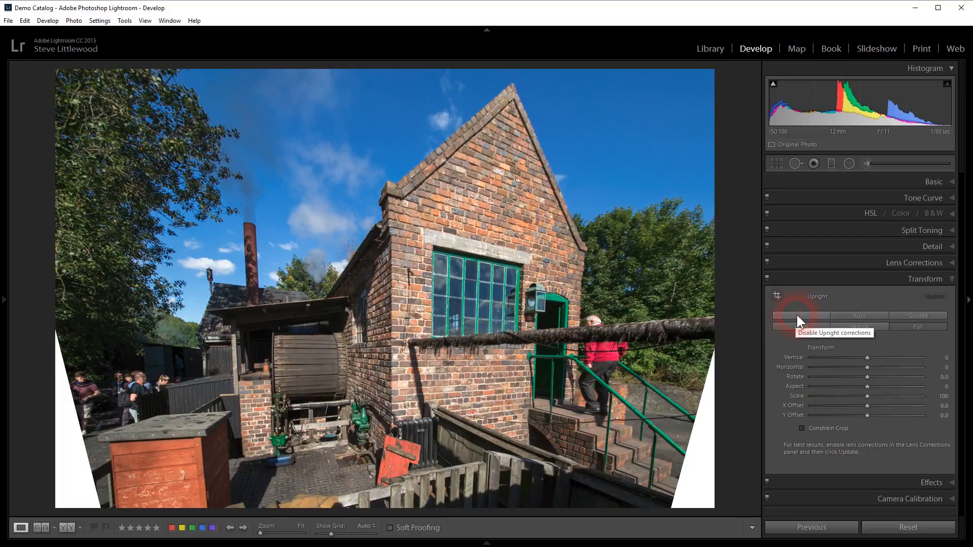
left_click(797, 315)
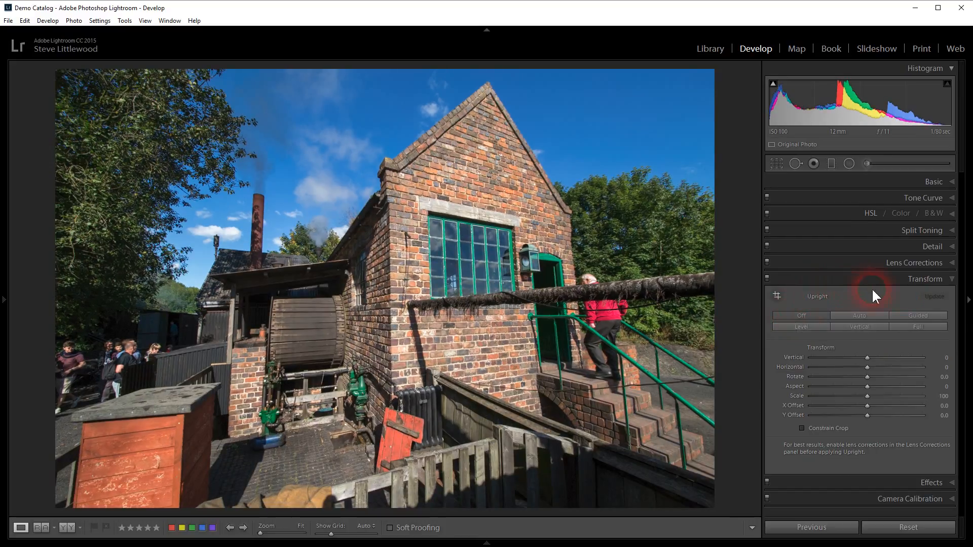
Step: Use Guided Upright to draw a vertical guide down the building's front corner and a second guide along the window lintel
left_click(926, 312)
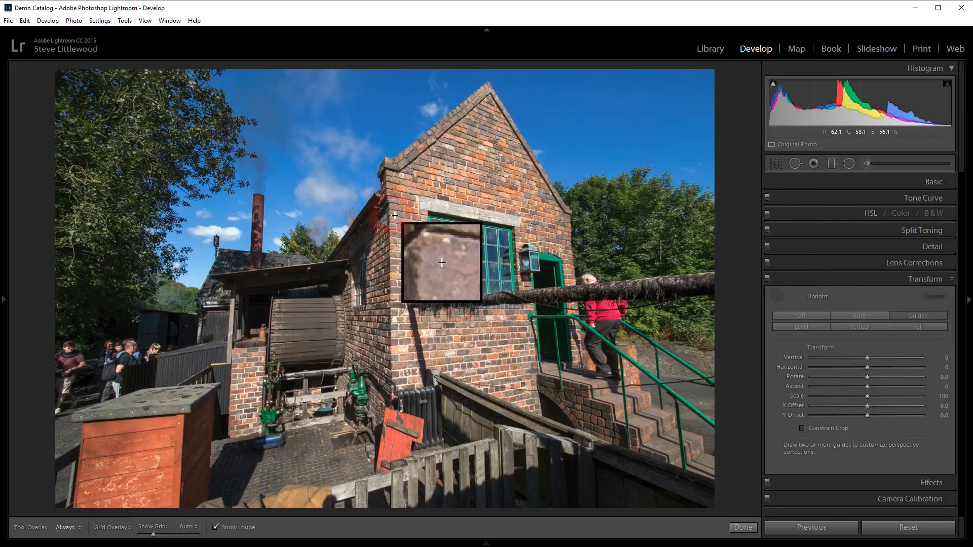
left_click_drag(390, 209, 394, 366)
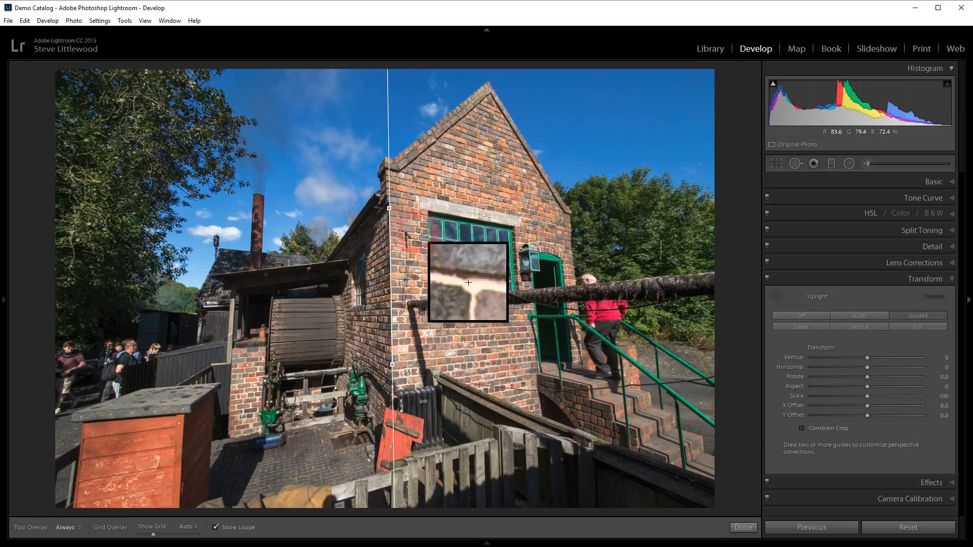
left_click_drag(402, 207, 500, 228)
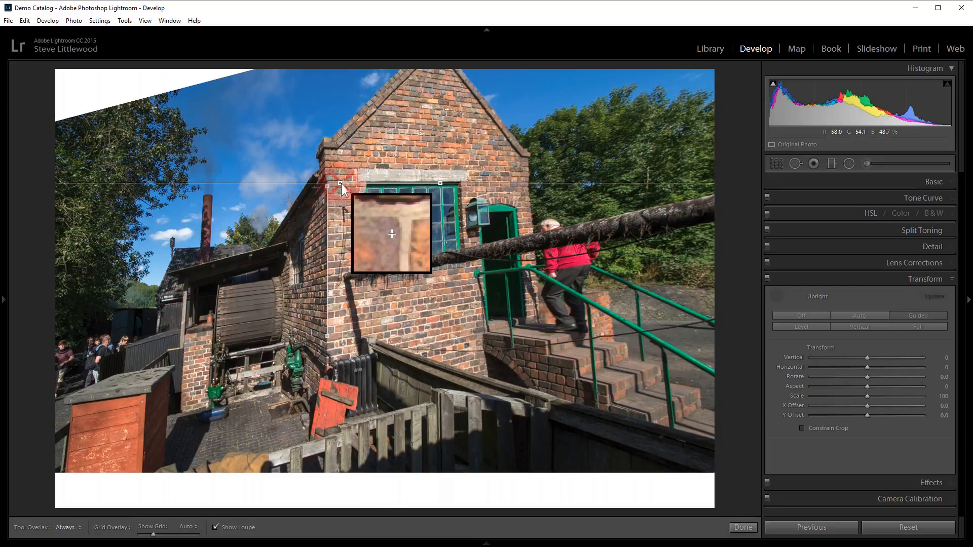
Step: Delete both the lintel guide and the vertical corner guide from the Guided Upright correction
key("Delete")
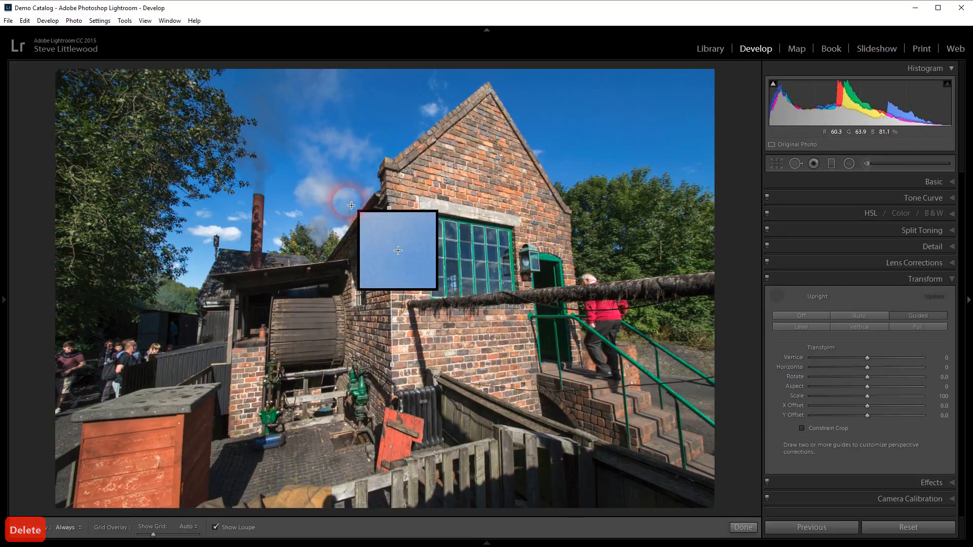
left_click(395, 212)
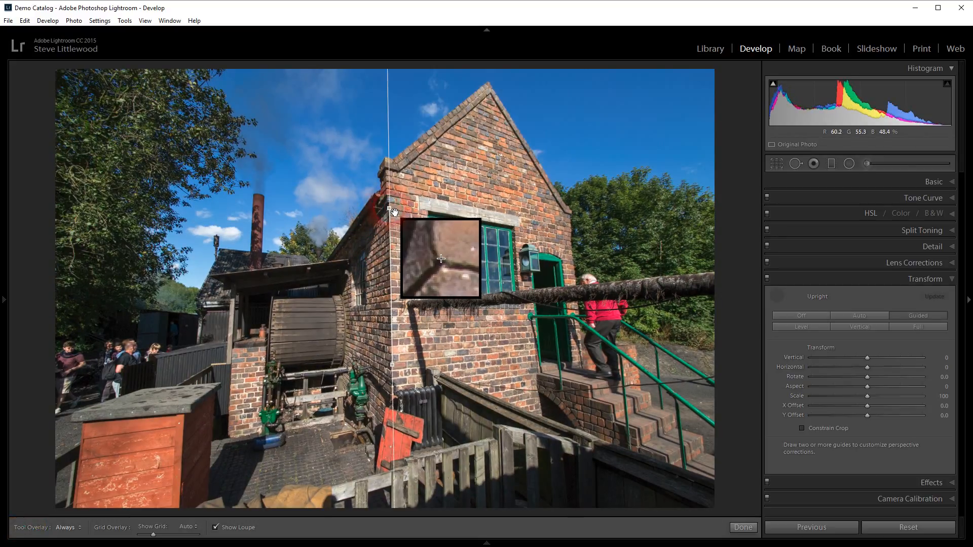
left_click_drag(395, 212, 394, 210)
key("Delete")
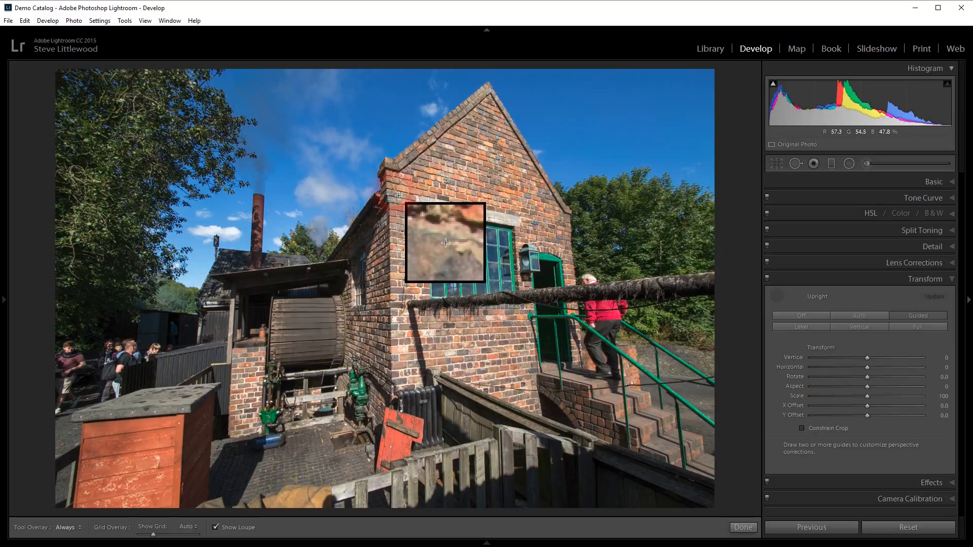
Step: Draw new Upright guides along the brickwork above the window and down the building's corner, and turn Upright off
left_click_drag(396, 190, 536, 222)
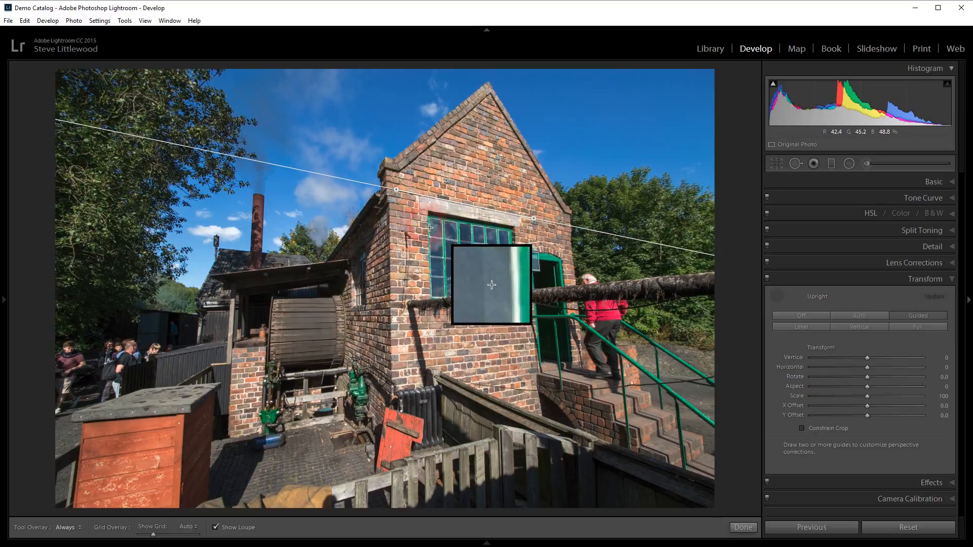
mouse_move(399, 218)
left_mouse_down()
mouse_move(414, 361)
mouse_move(394, 387)
left_mouse_up()
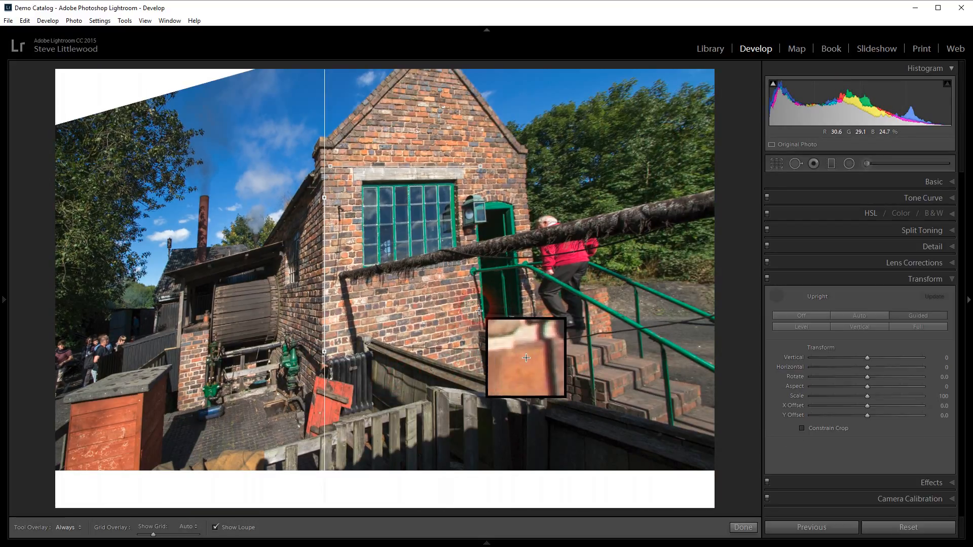
left_click(175, 93)
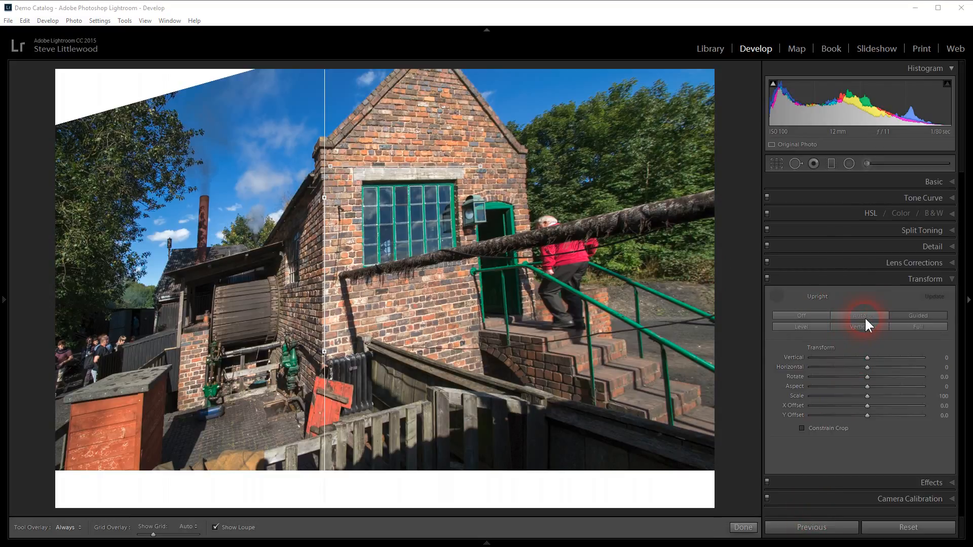
left_click(801, 315)
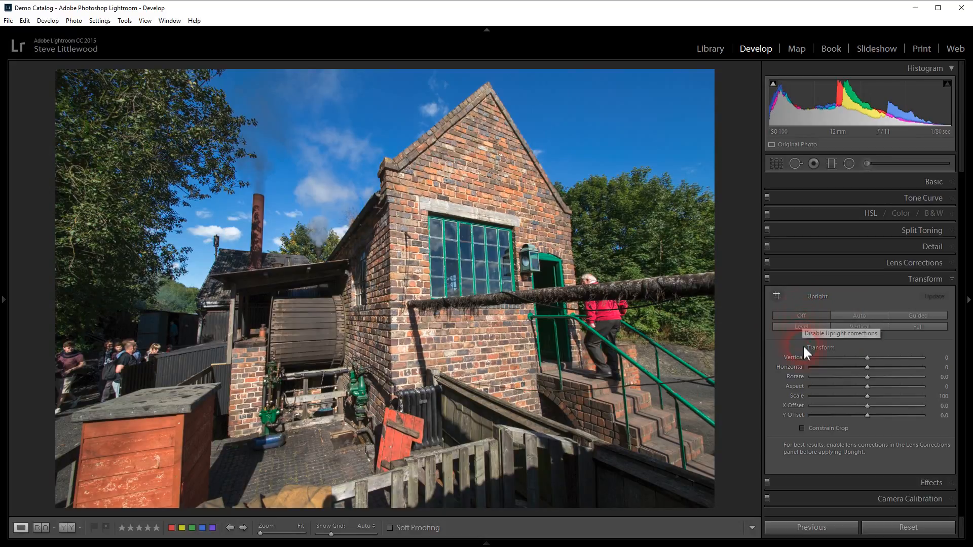
Step: Try the manual Transform adjustments, shifting Aspect to -3 and resetting it to 0
left_click(867, 358)
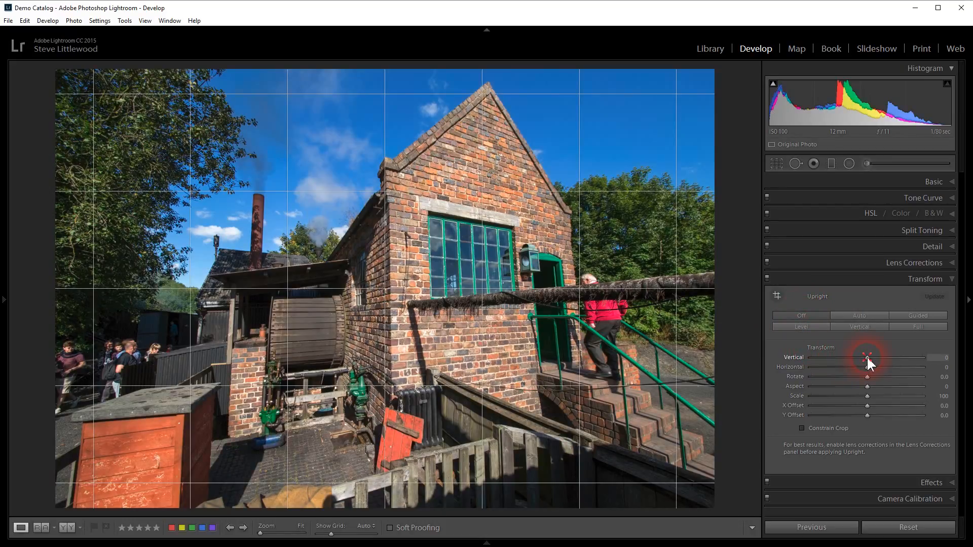
left_click_drag(867, 358, 865, 387)
double_click(878, 376)
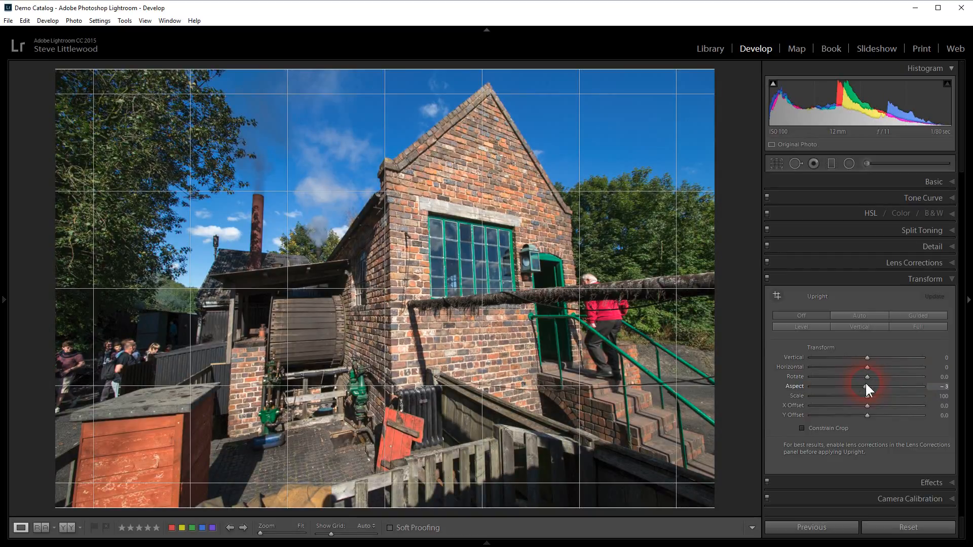
left_click(866, 387)
double_click(865, 386)
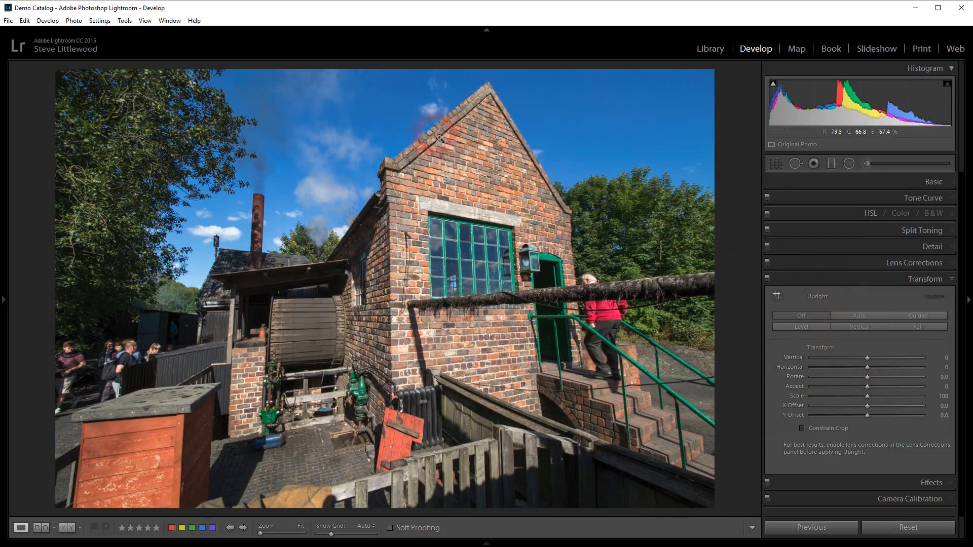
Step: Reduce the size of the grid overlay squares on the photo
left_click(339, 520)
mouse_move(319, 544)
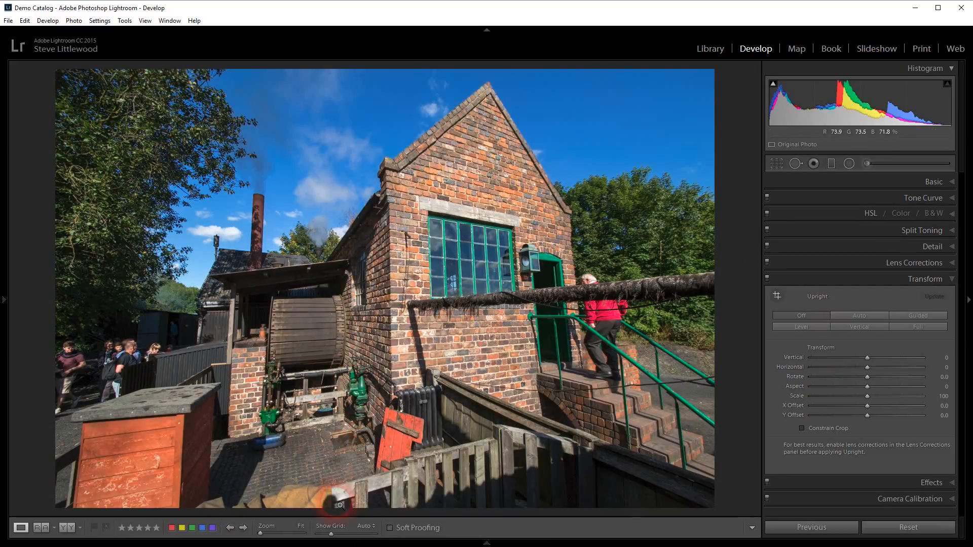
left_click_drag(331, 534, 328, 528)
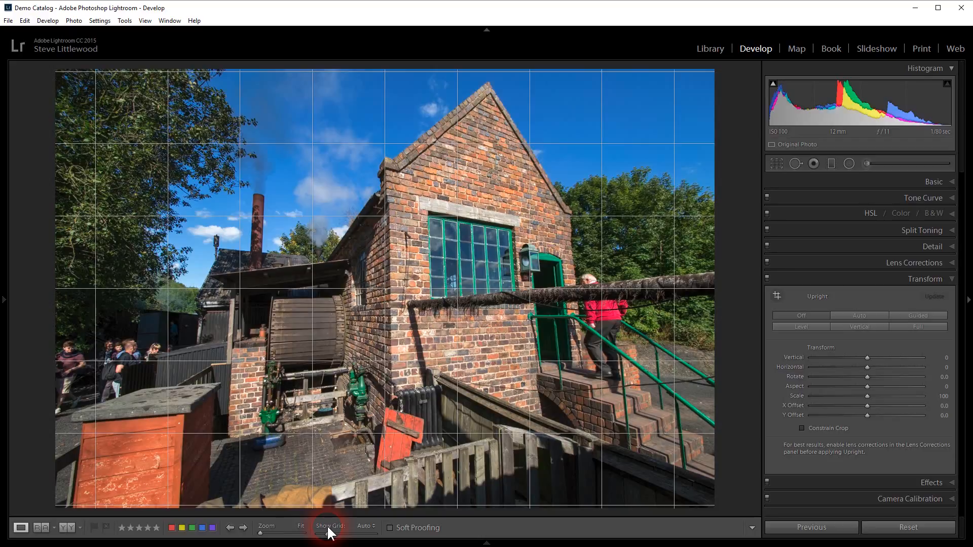
left_click_drag(328, 528, 328, 529)
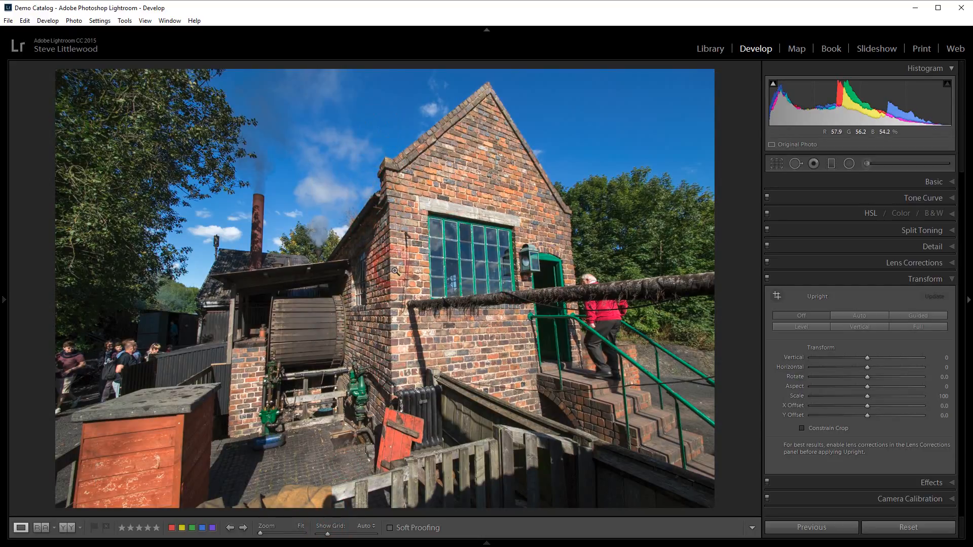
Step: Set the grid overlay to Always show and make its squares slightly larger
left_click(394, 520)
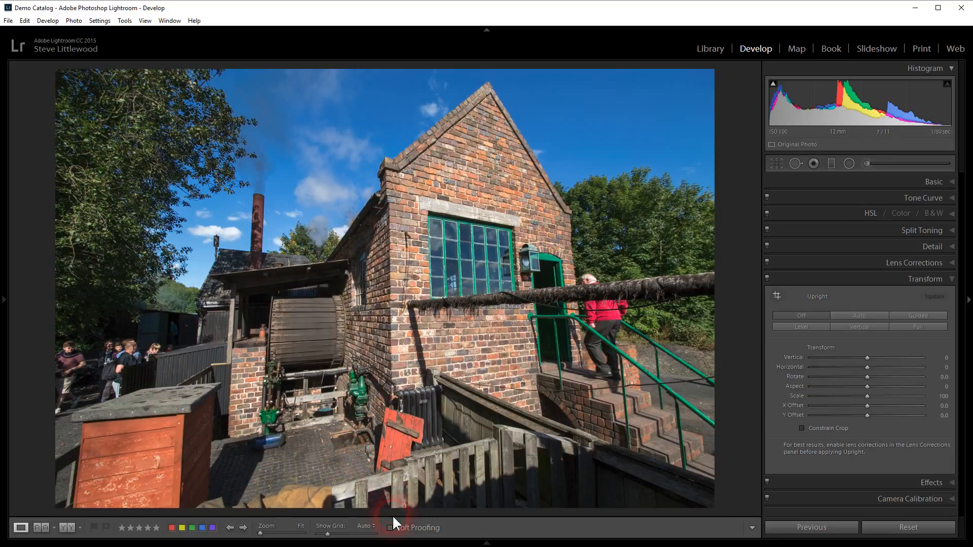
left_click(375, 527)
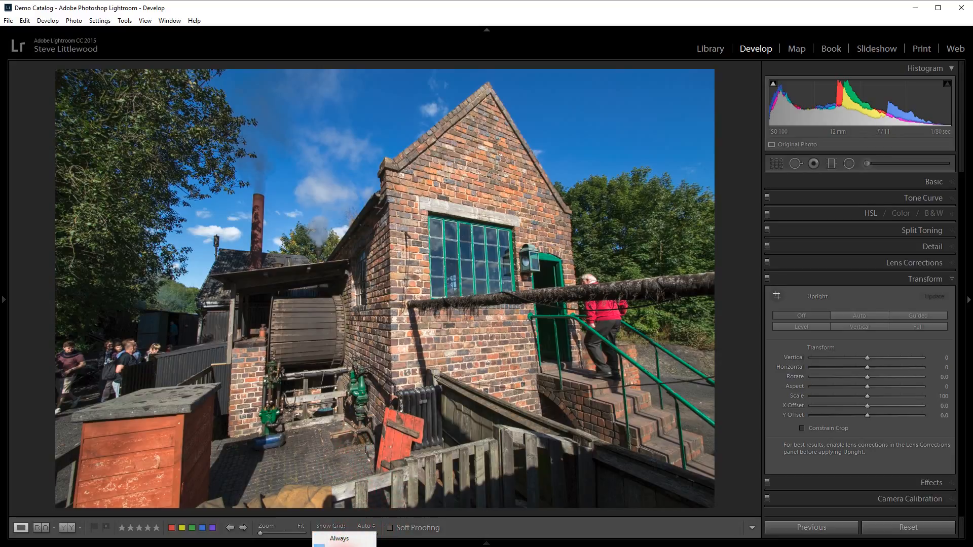
left_click(347, 541)
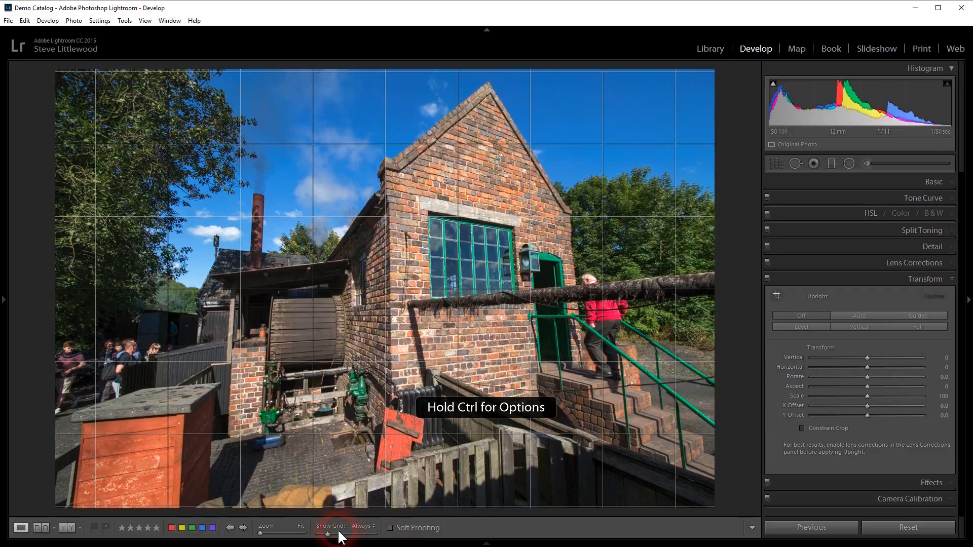
left_click_drag(328, 537, 331, 536)
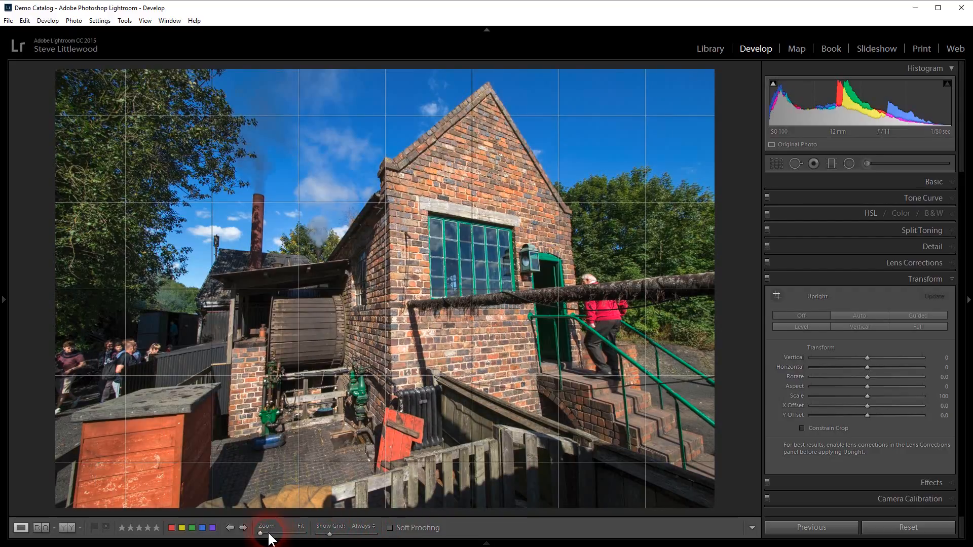
Step: Zoom the photo to 1:4 and reposition it so the whole building fills the view
mouse_move(260, 532)
left_mouse_down()
mouse_move(284, 530)
mouse_move(266, 531)
mouse_move(274, 537)
left_mouse_up()
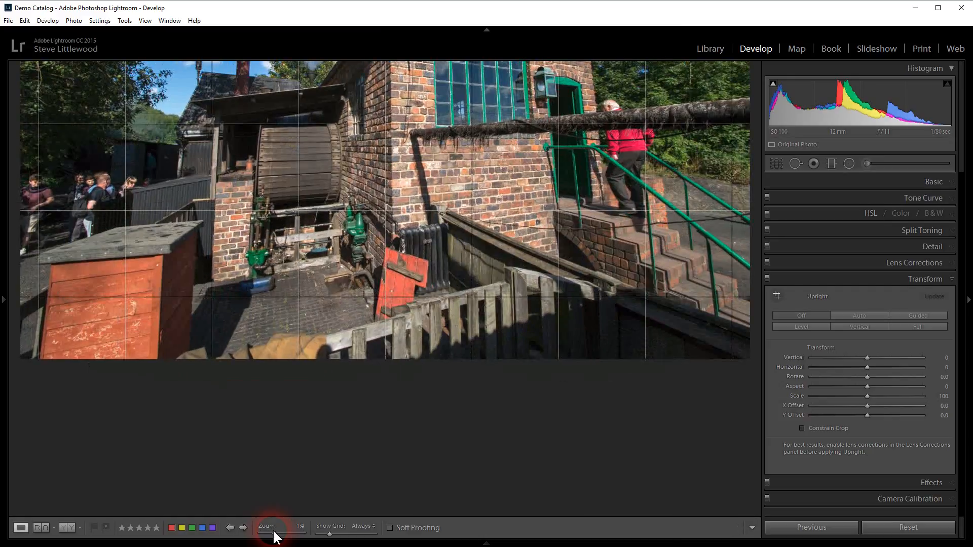
left_click_drag(312, 456, 361, 456)
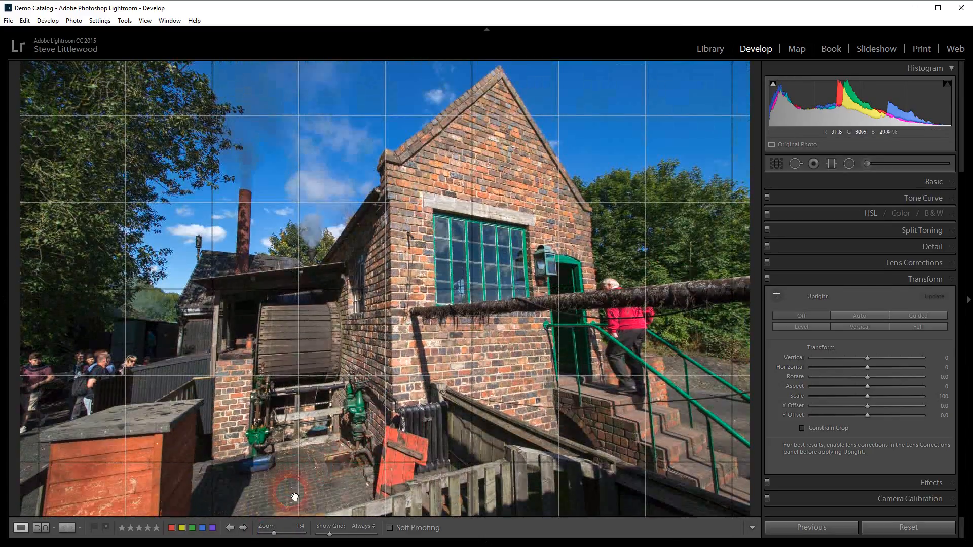
left_click_drag(267, 535, 274, 533)
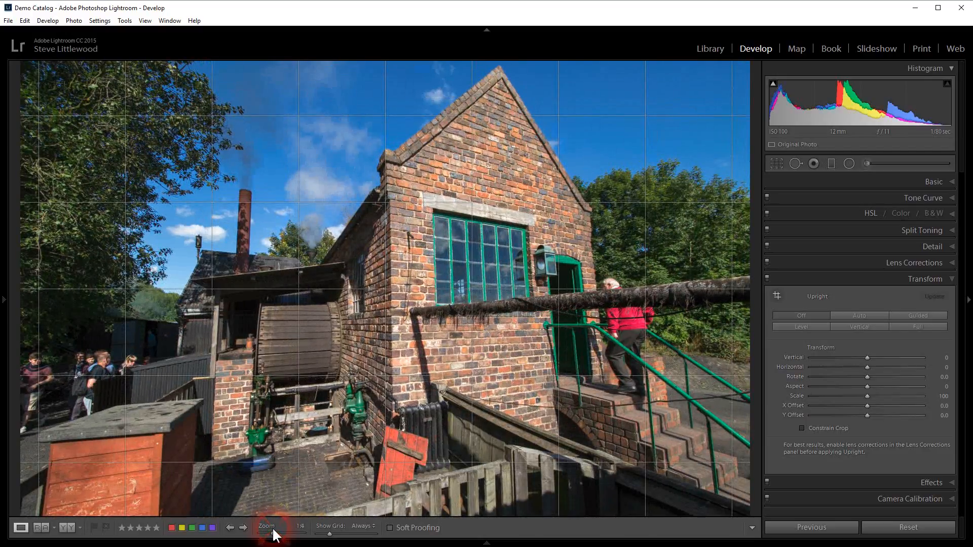
Step: View the photo at 1:8 zoom and return to the Fit view
left_click_drag(272, 531, 273, 534)
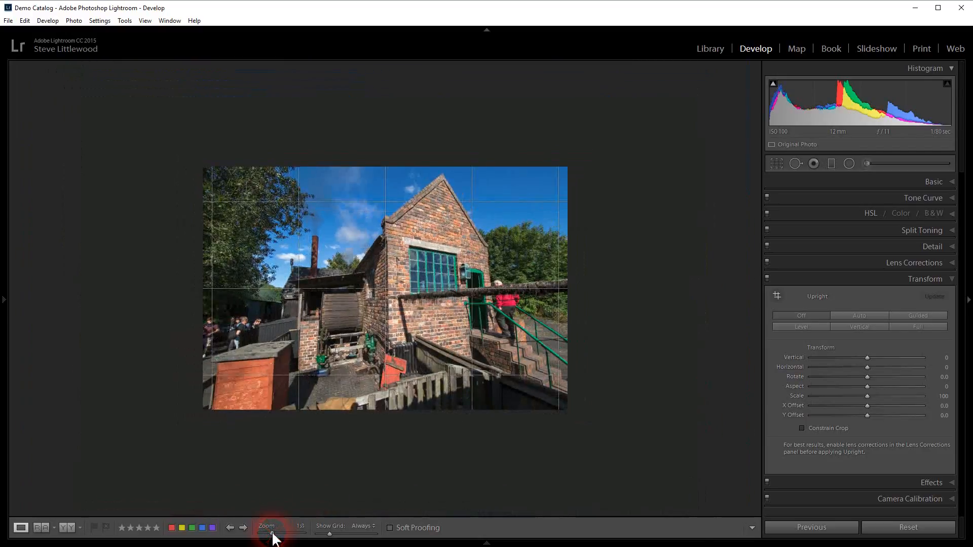
left_click(330, 478)
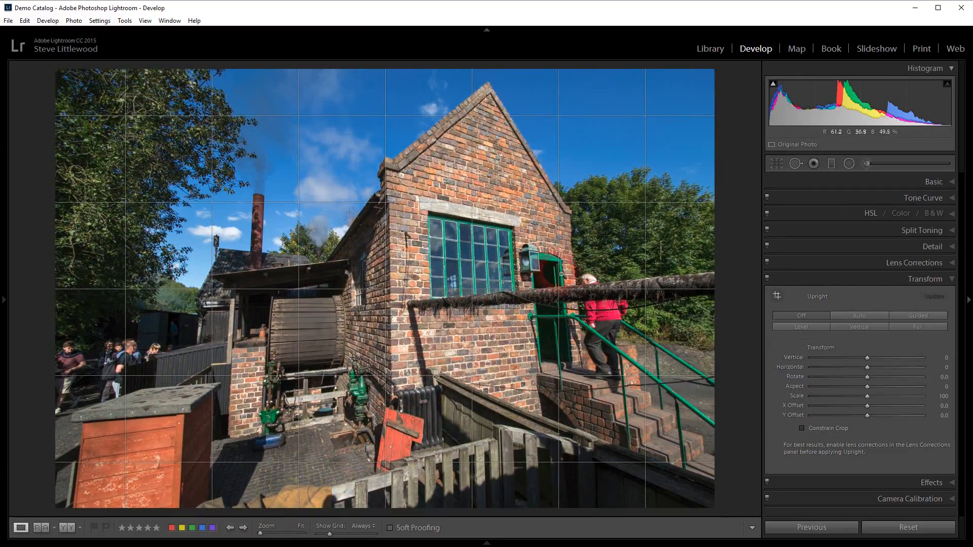
left_click(825, 327)
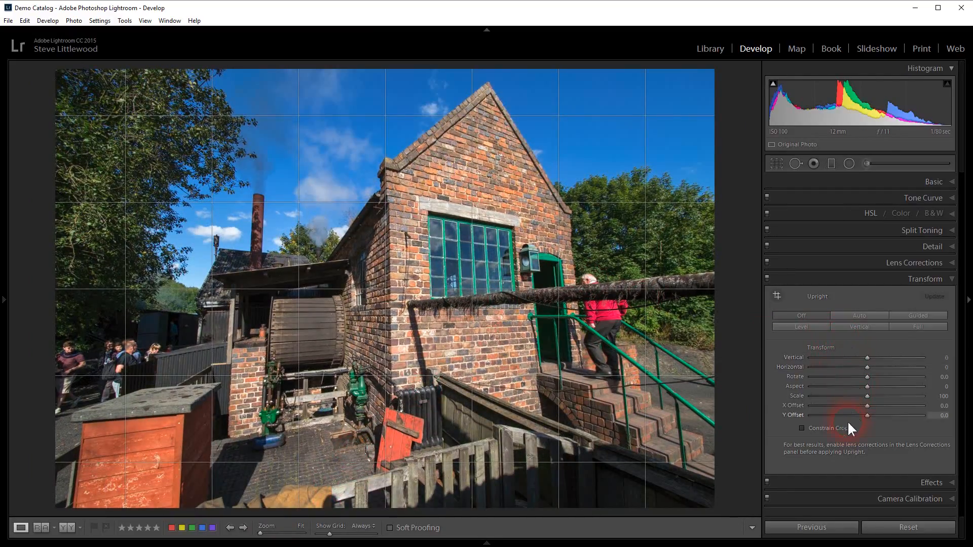
Step: Try Constrain Crop with Scale at 87 and Vertical at +32, resetting Vertical to 0 and Scale to 100
left_click(802, 428)
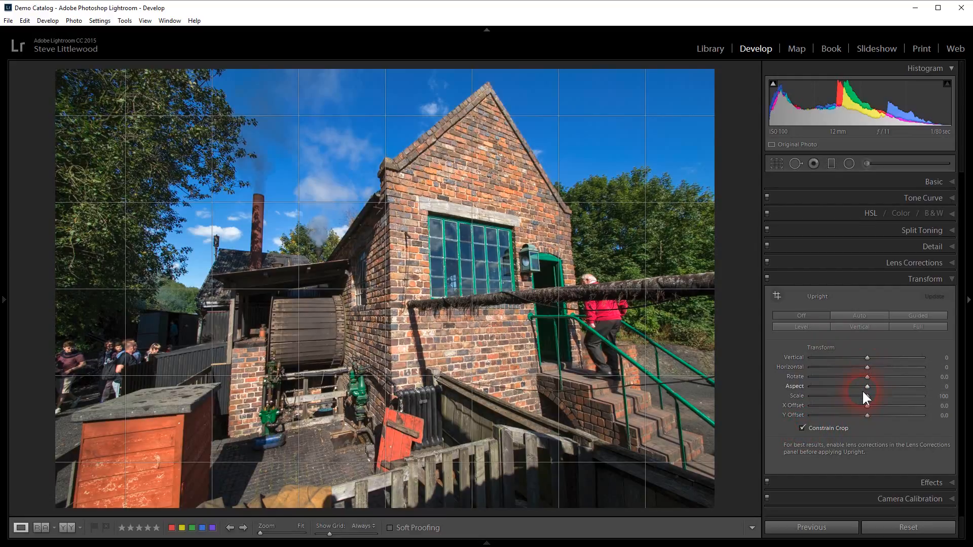
mouse_move(867, 396)
left_mouse_down()
mouse_move(905, 399)
mouse_move(853, 403)
left_mouse_up()
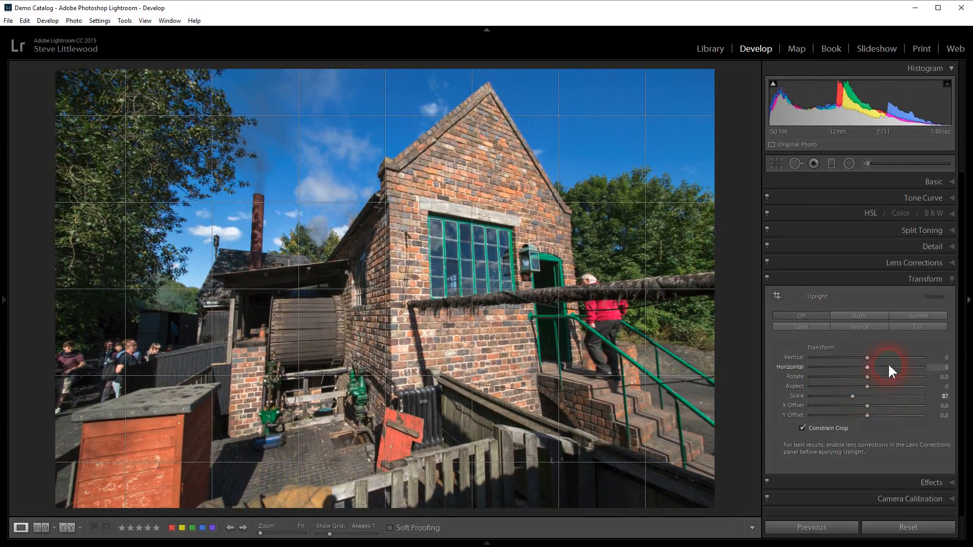
mouse_move(866, 355)
left_mouse_down()
mouse_move(911, 361)
mouse_move(821, 364)
mouse_move(883, 361)
left_mouse_up()
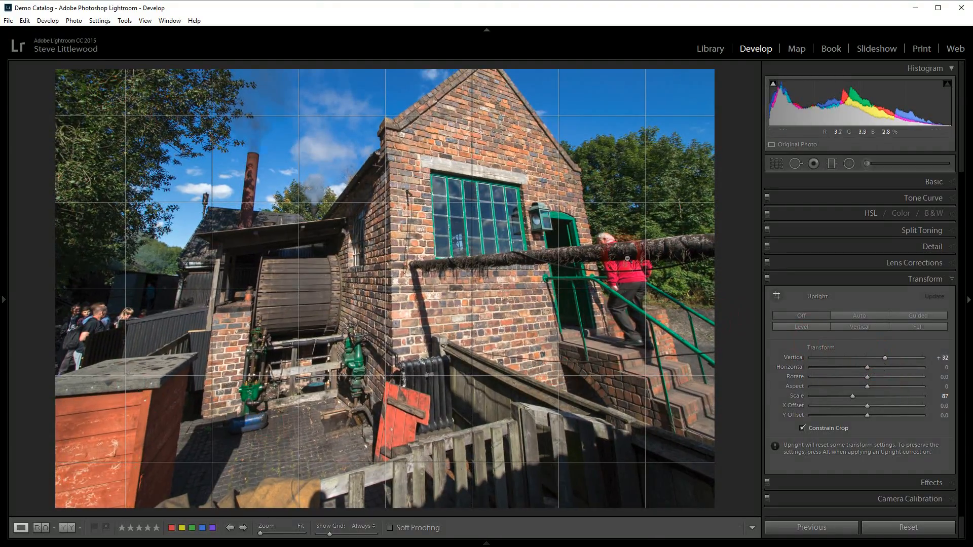
double_click(883, 353)
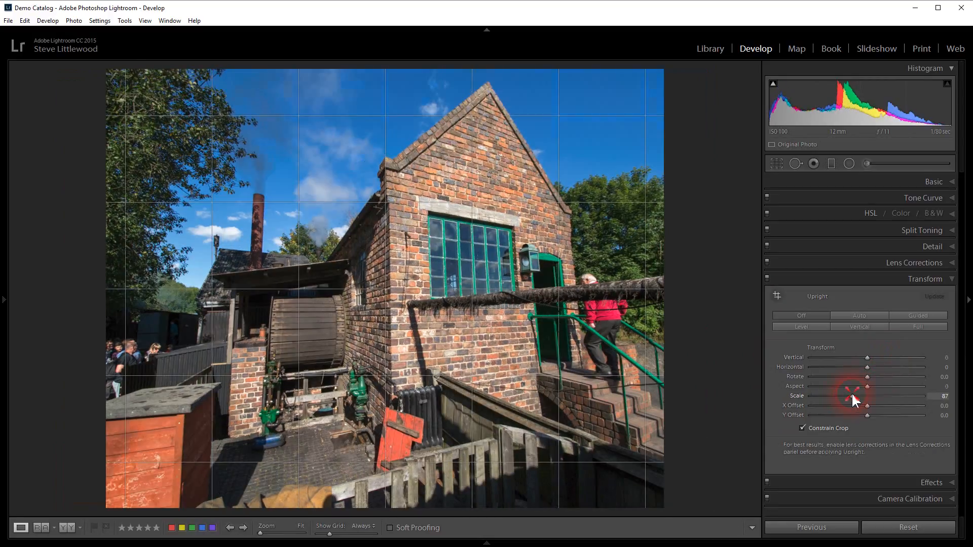
double_click(853, 396)
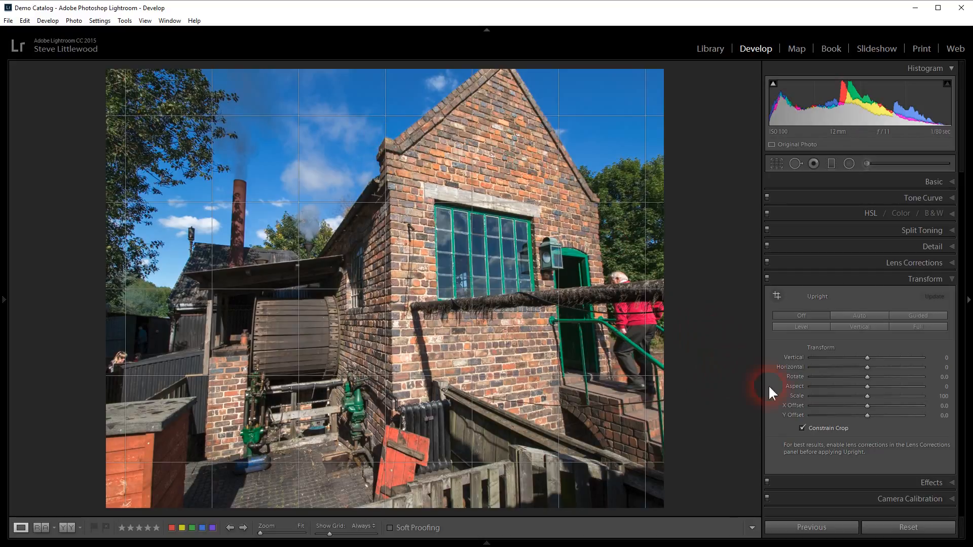
Step: Turn off Constrain Crop and reset the crop to the full original frame
left_click(802, 428)
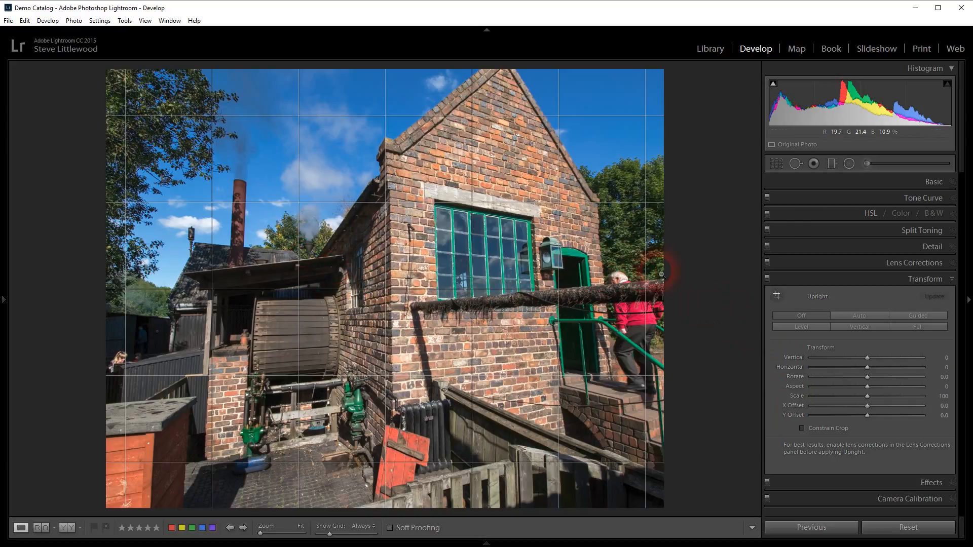
left_click(774, 165)
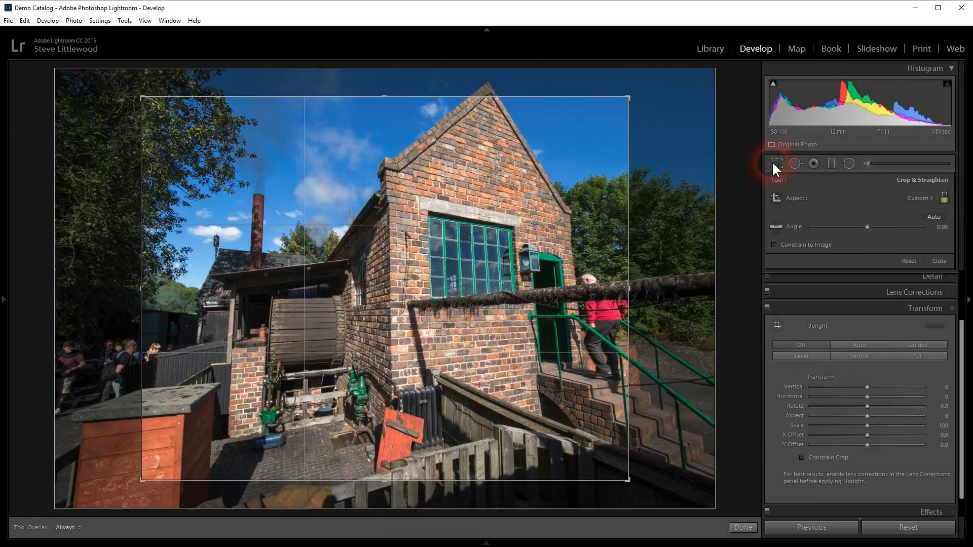
left_click(906, 261)
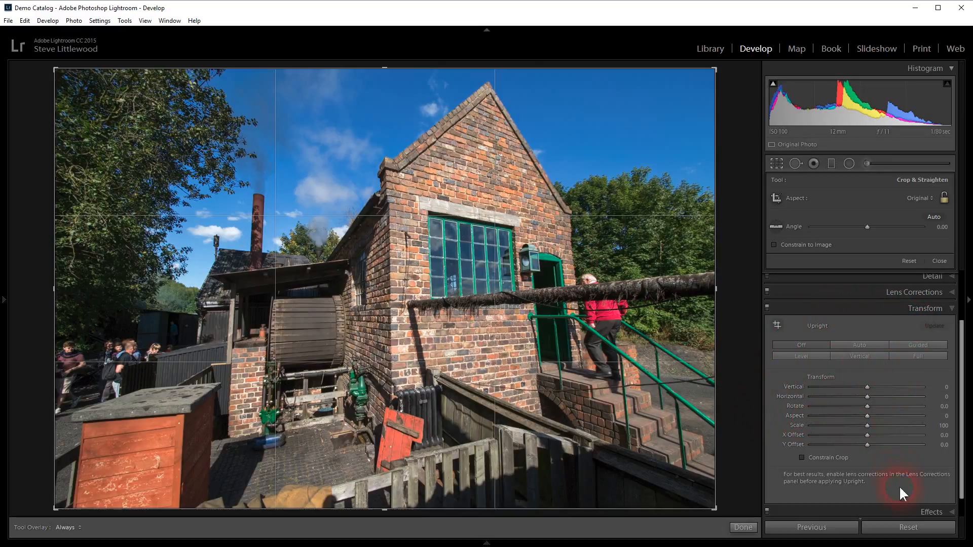
left_click(908, 512)
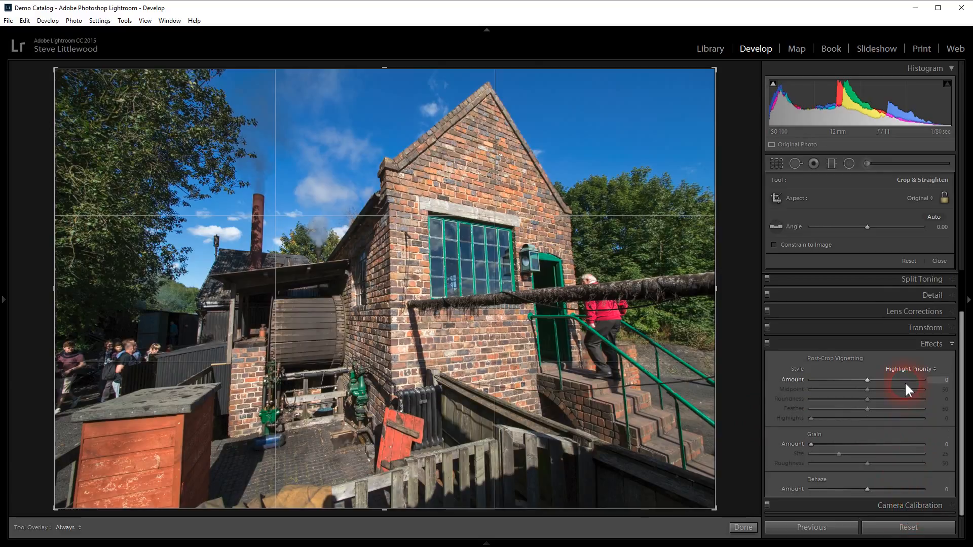
left_click(893, 343)
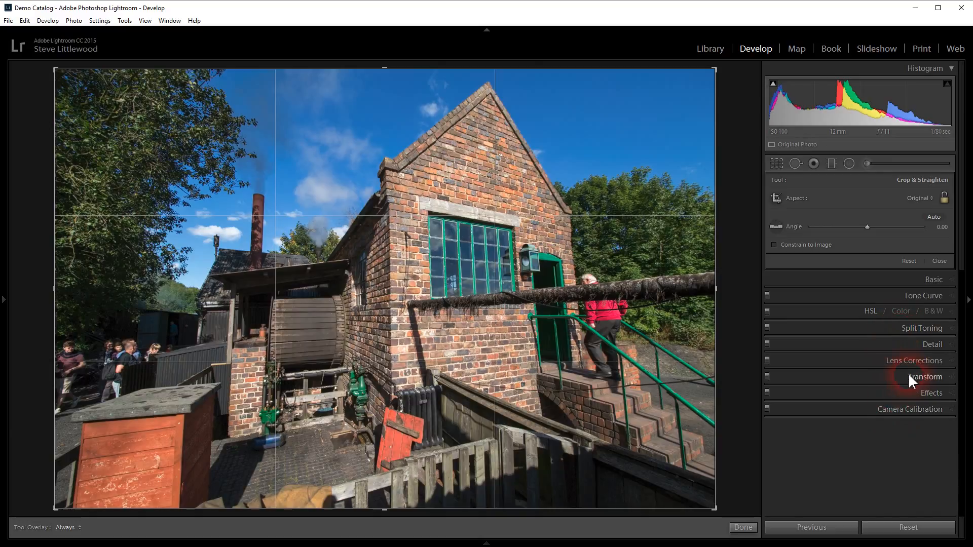
left_click(854, 378)
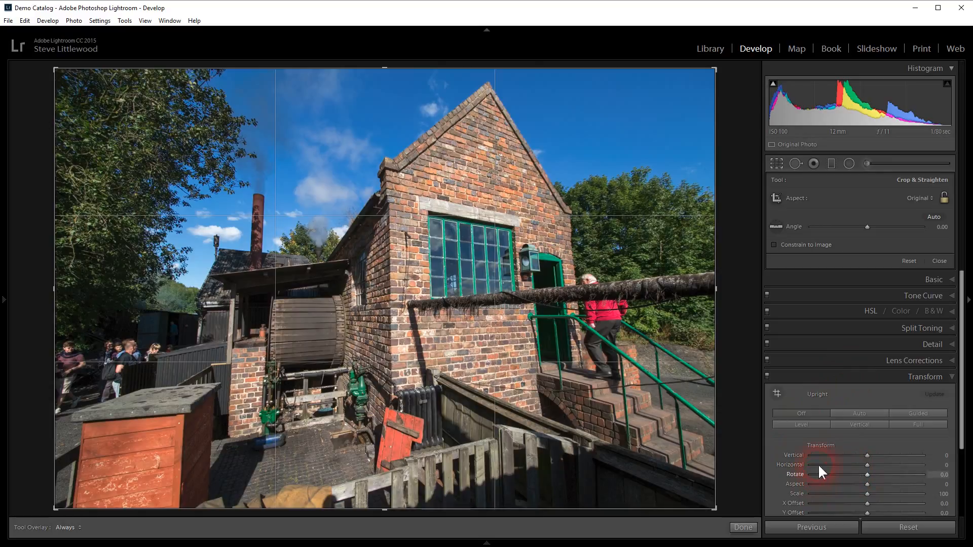
Step: Enable Constrain Crop, set the Vertical transform to +58, and close the crop tool with the Effects settings expanded
left_click_drag(963, 436, 966, 499)
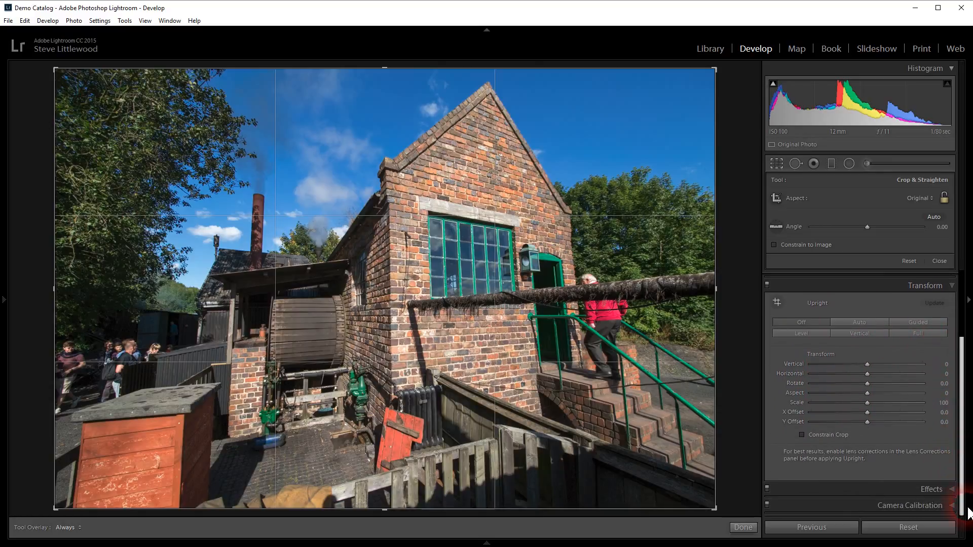
left_click(802, 435)
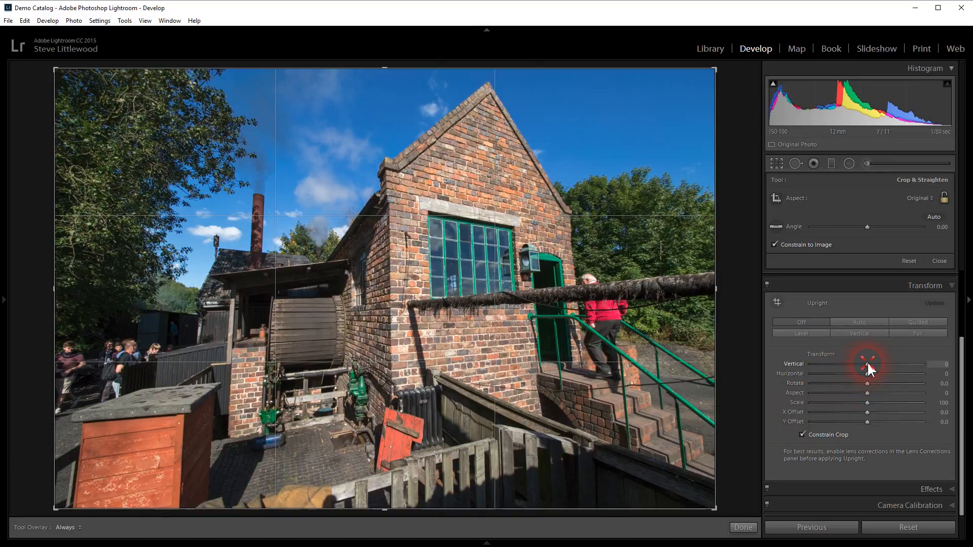
left_click_drag(868, 364, 893, 364)
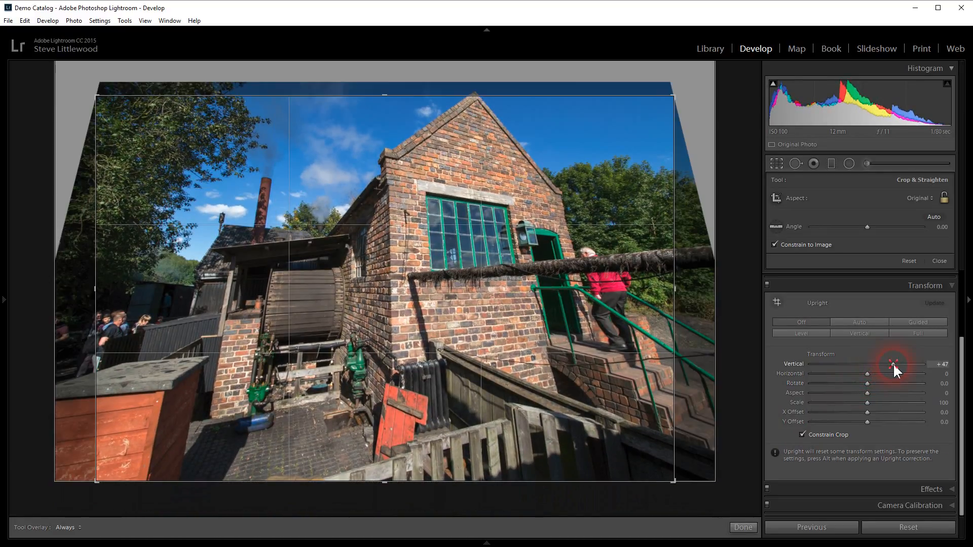
left_click_drag(893, 364, 899, 363)
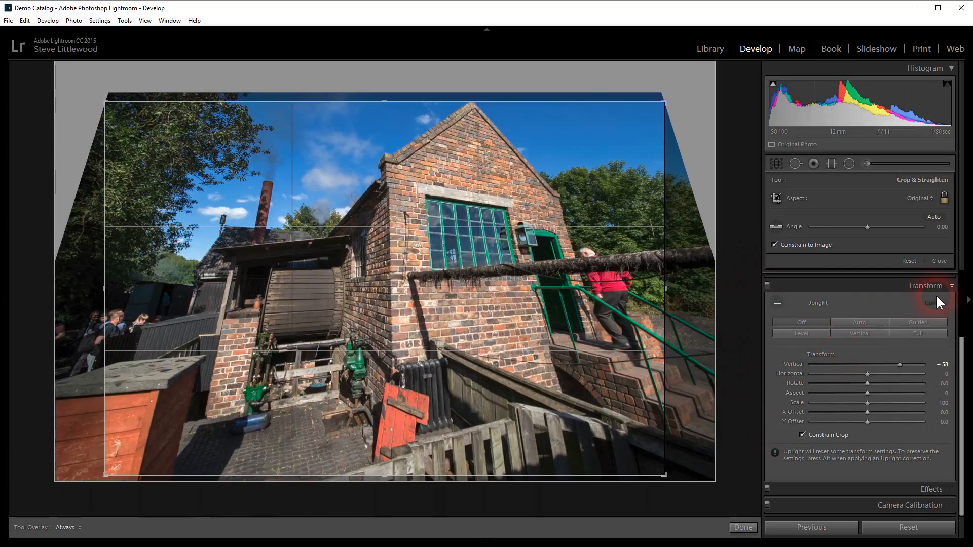
left_click(907, 489)
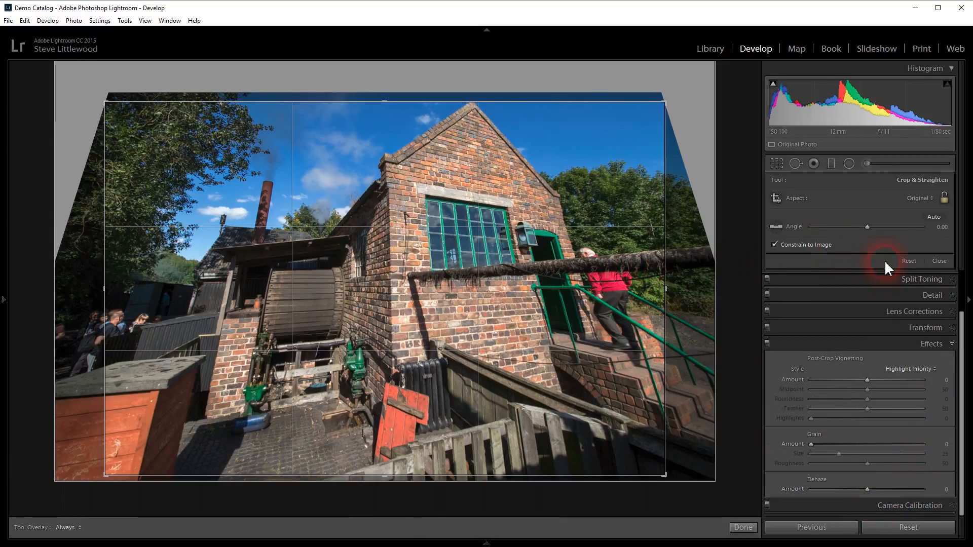
left_click(940, 261)
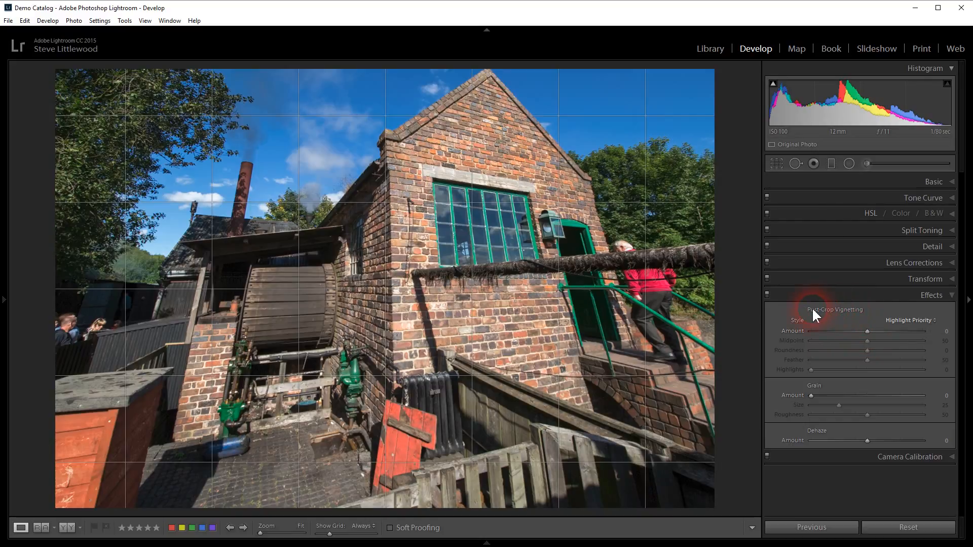
Step: Try a white post-crop vignette with Amount +57, Midpoint 68 and Feather 56, and reset its Amount to 0
left_click_drag(867, 329, 891, 330)
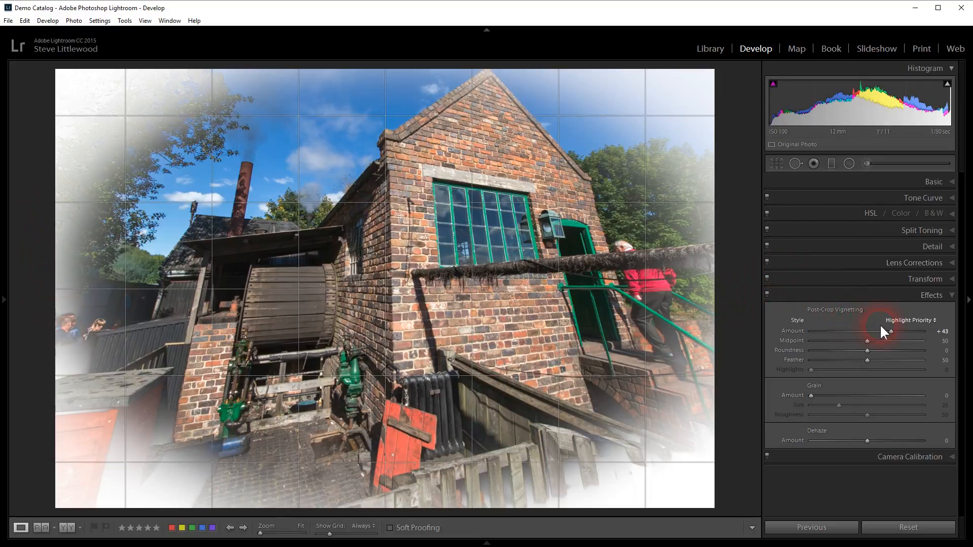
mouse_move(891, 330)
left_mouse_down()
mouse_move(840, 331)
mouse_move(898, 329)
mouse_move(871, 341)
mouse_move(887, 340)
left_mouse_up()
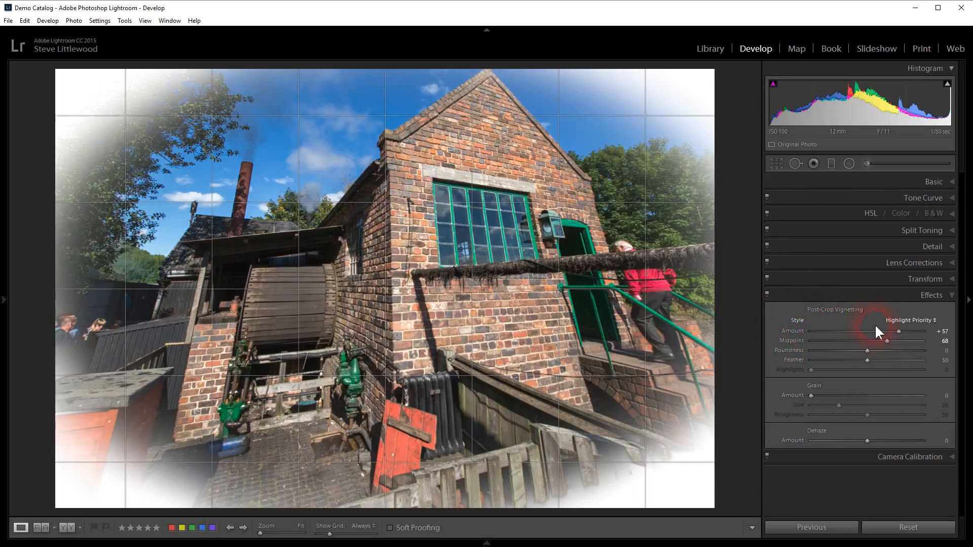
mouse_move(868, 360)
left_mouse_down()
mouse_move(901, 360)
mouse_move(874, 359)
left_mouse_up()
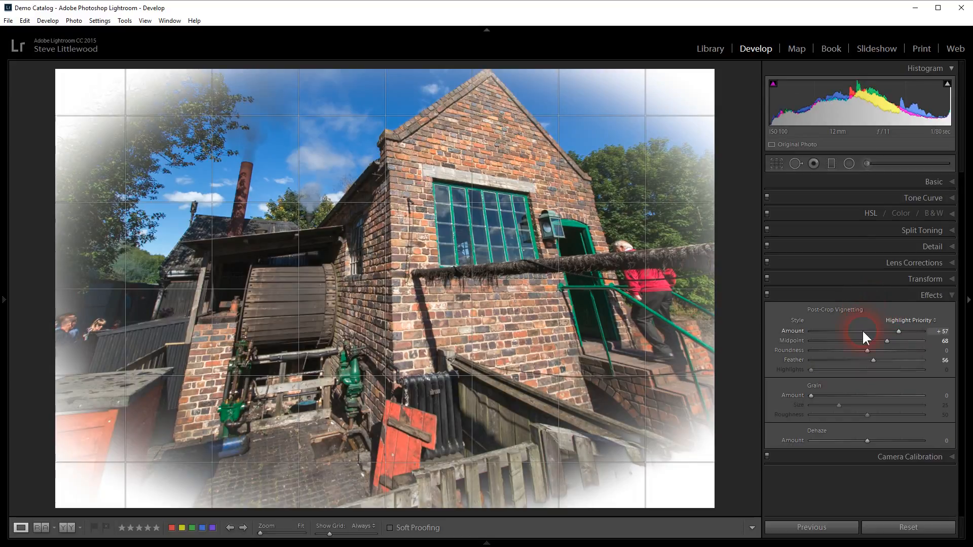
double_click(897, 330)
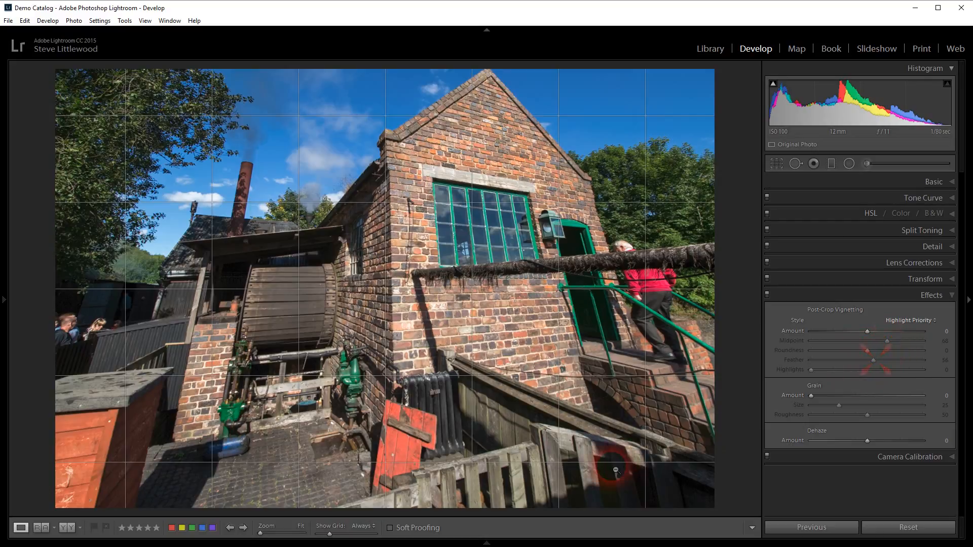
Step: Try film grain with Amount 58 and Size 83, returning Size to 25 and Amount to 0
left_click_drag(806, 397, 813, 397)
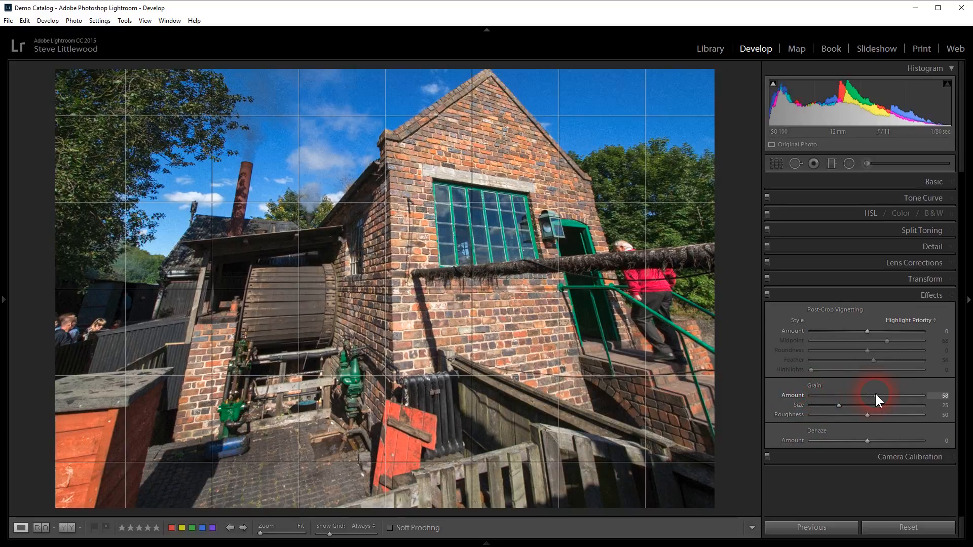
left_click(834, 406)
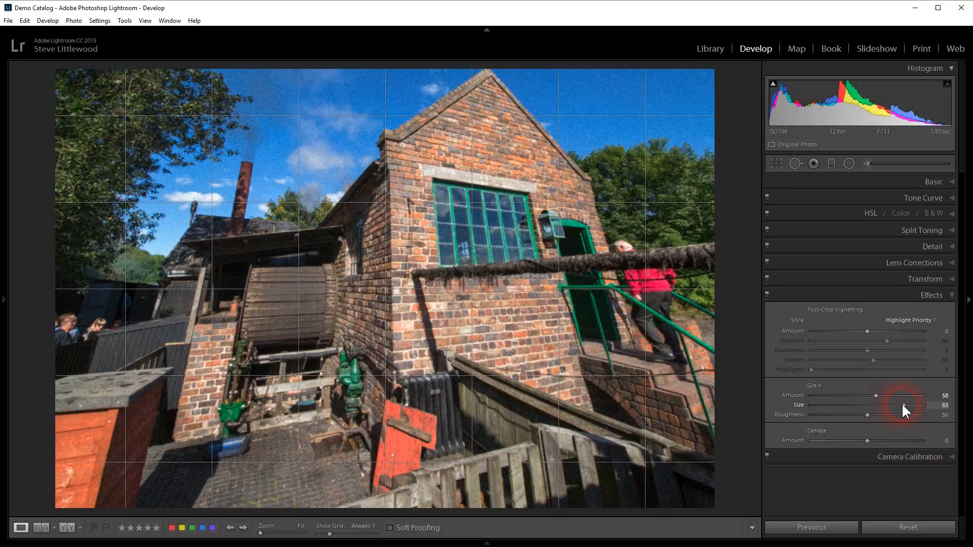
left_click_drag(903, 405, 845, 405)
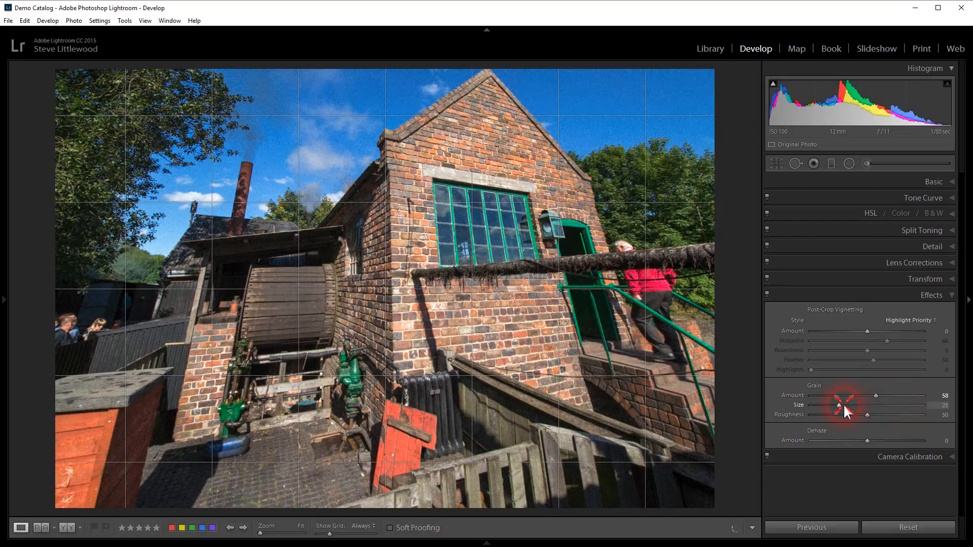
double_click(874, 396)
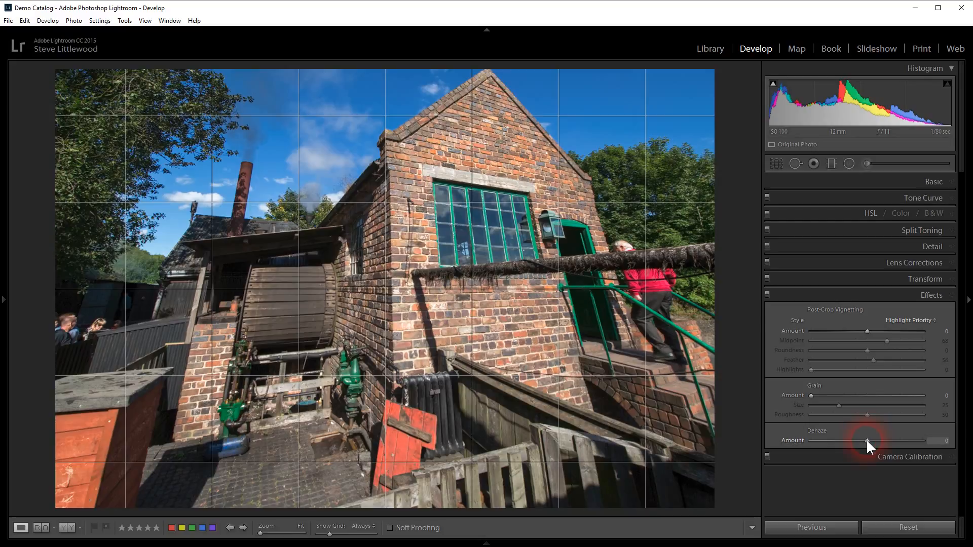
Step: Set the Dehaze amount to +14 on the building photo
mouse_move(867, 441)
left_mouse_down()
mouse_move(908, 438)
mouse_move(813, 445)
mouse_move(905, 439)
mouse_move(854, 439)
mouse_move(874, 436)
left_mouse_up()
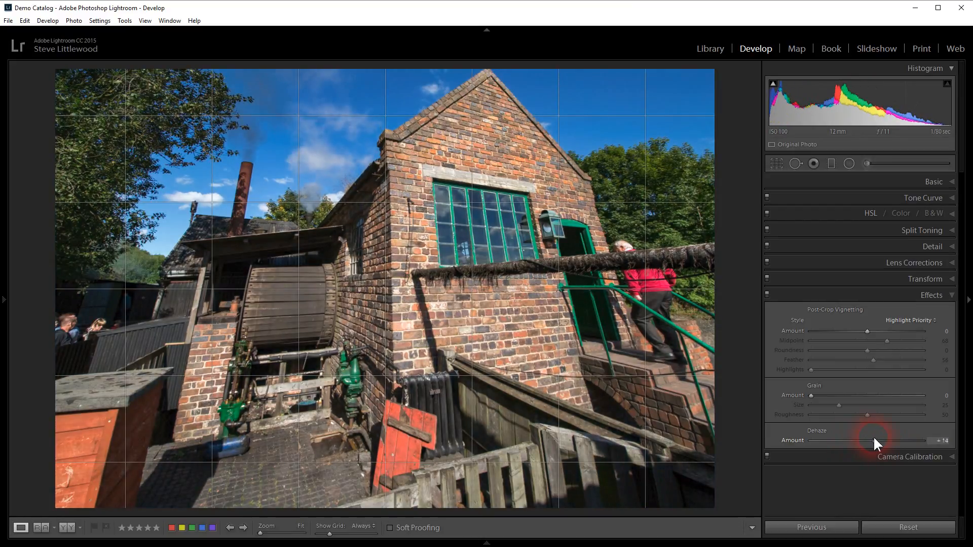